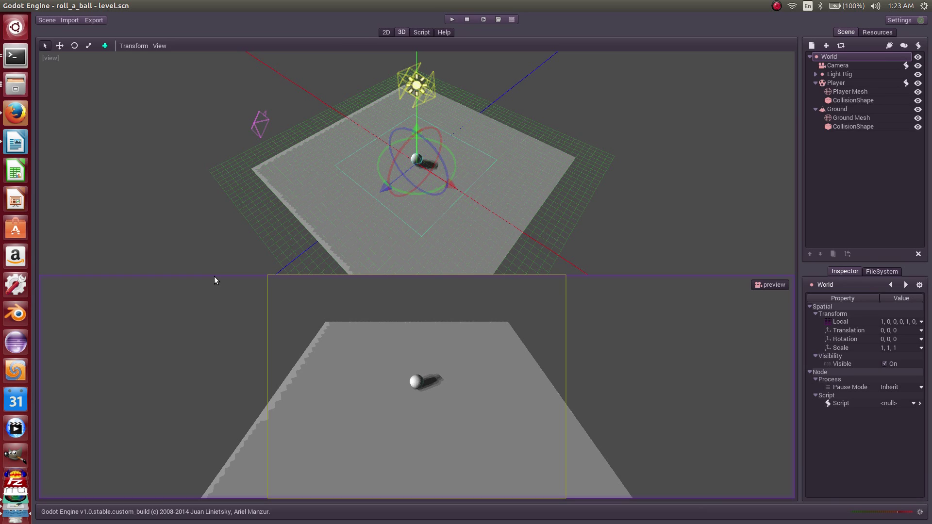
- Import tutorial/primitives/cube.obj as a single 3D mesh, accepting the empty save path warning
left_click(69, 20)
left_click(77, 79)
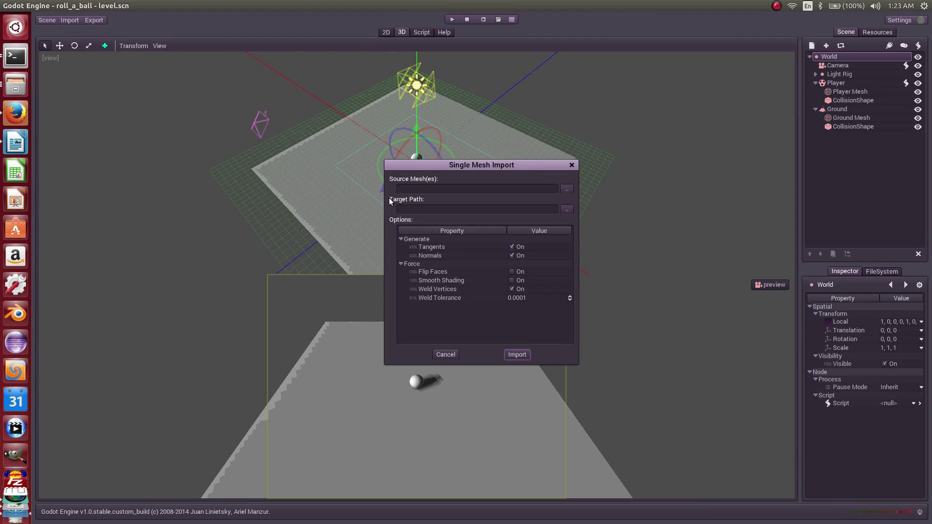
left_click(566, 190)
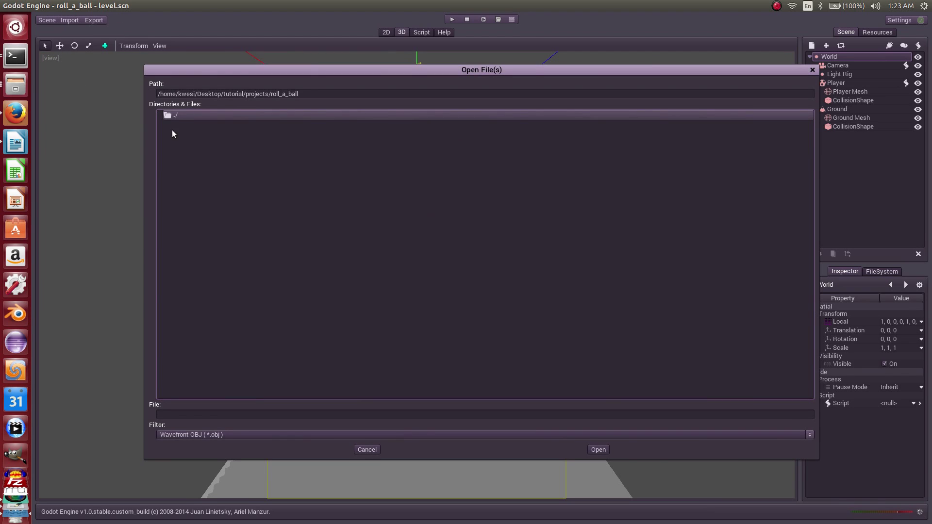
double_click(178, 115)
double_click(186, 123)
double_click(183, 115)
double_click(184, 114)
double_click(188, 125)
left_click(188, 123)
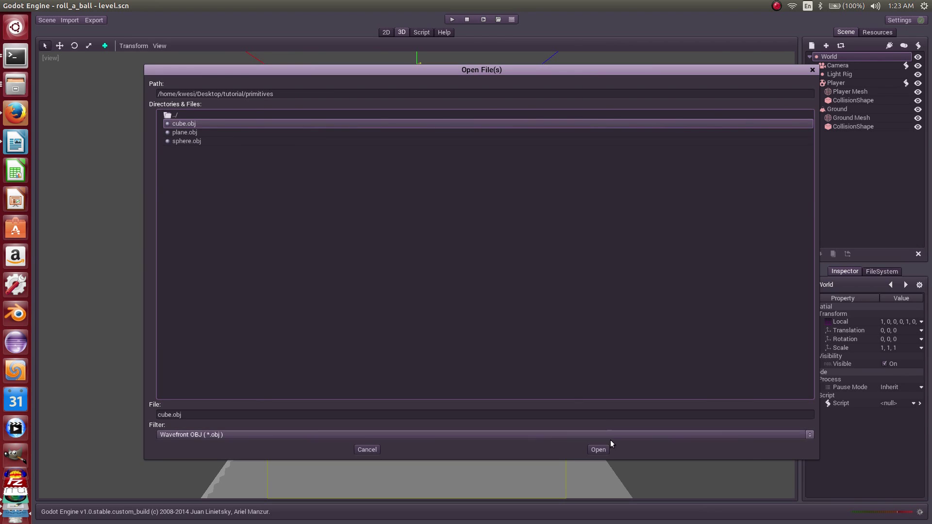
left_click(597, 451)
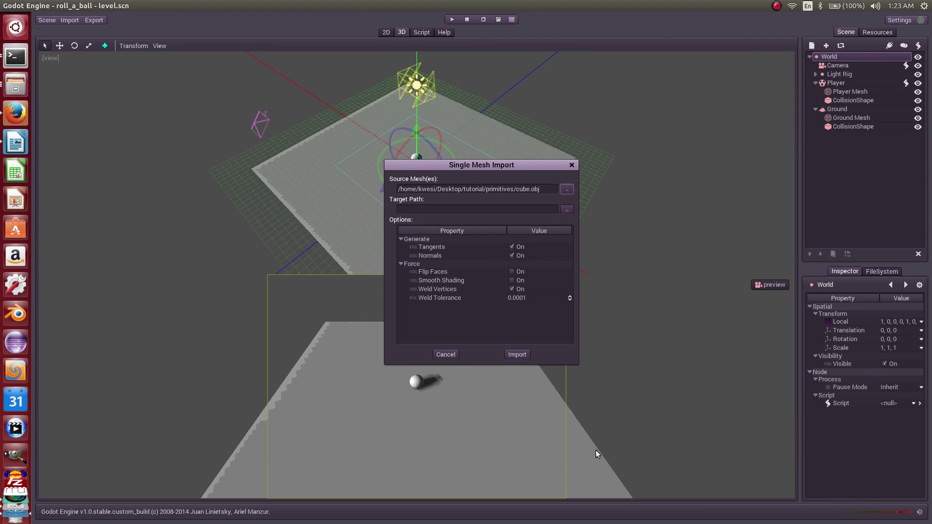
left_click(517, 354)
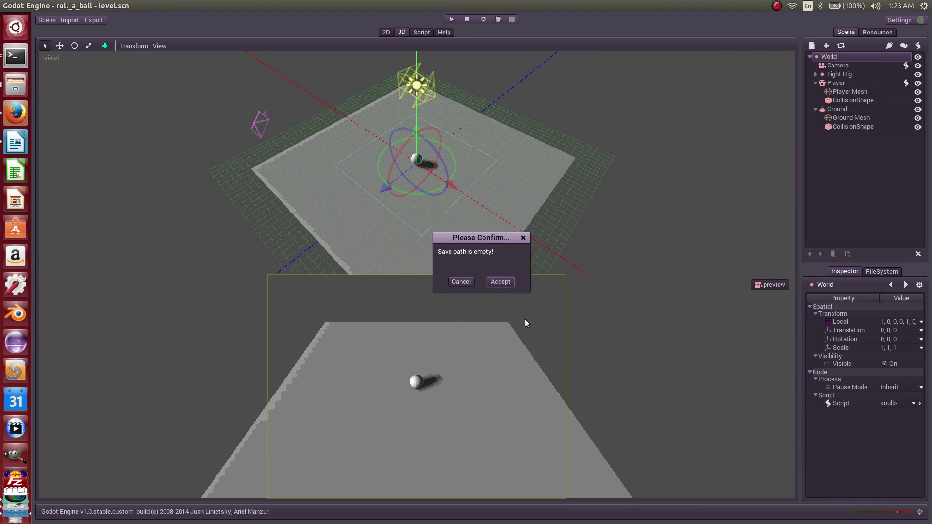
left_click(499, 282)
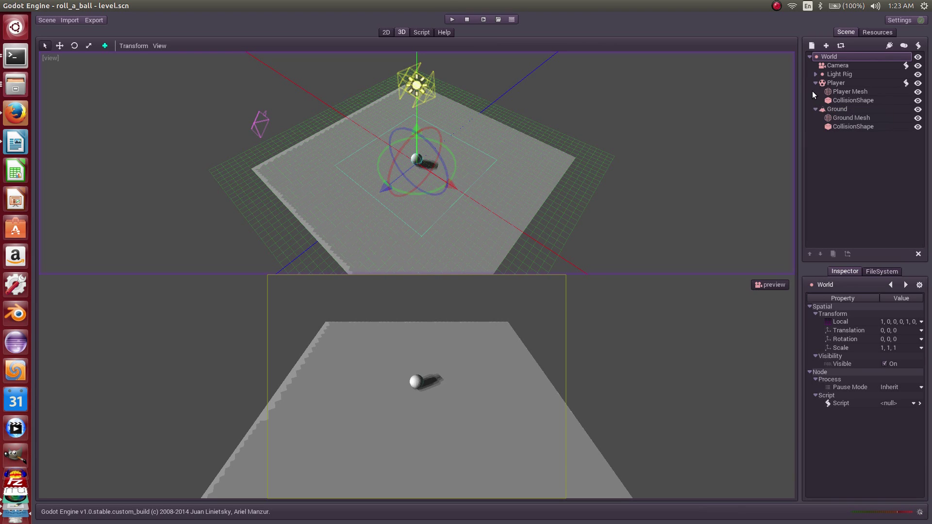
- Create a Spatial node under World and rename it Walls
left_click(811, 46)
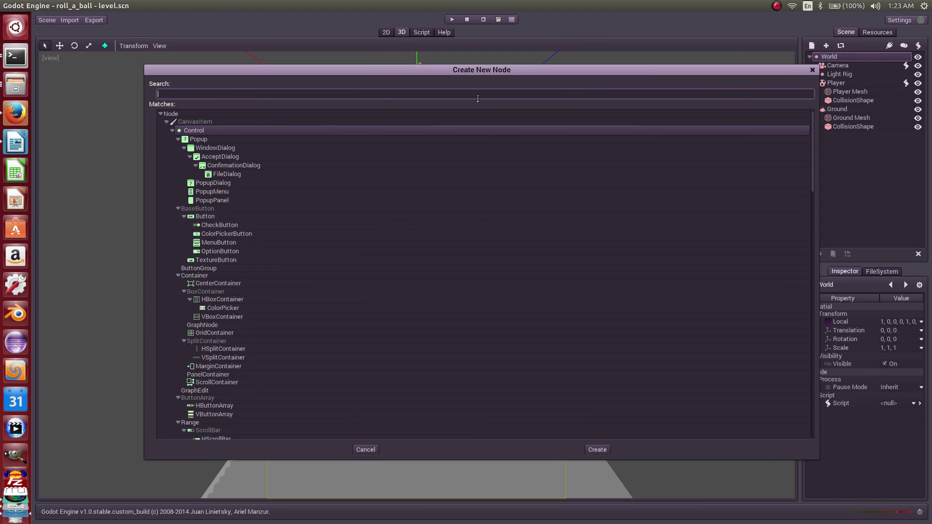
type("spat")
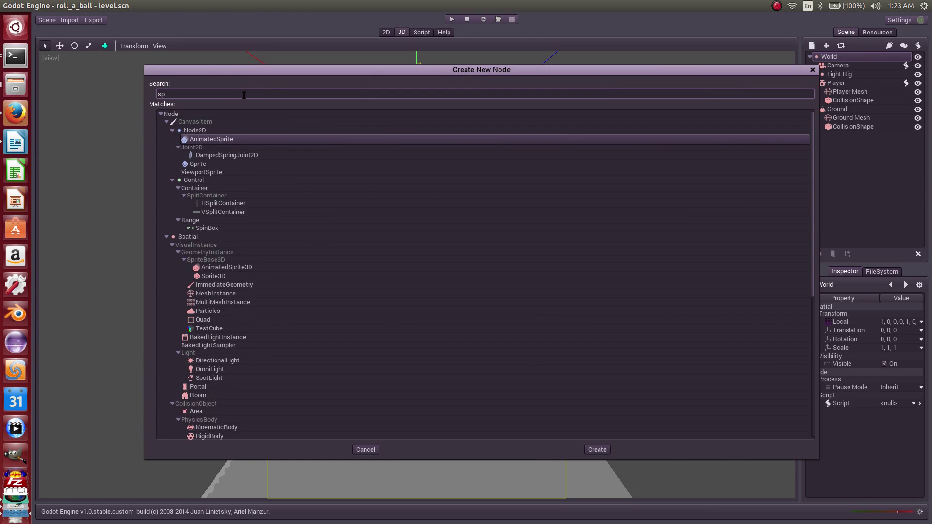
left_click(593, 449)
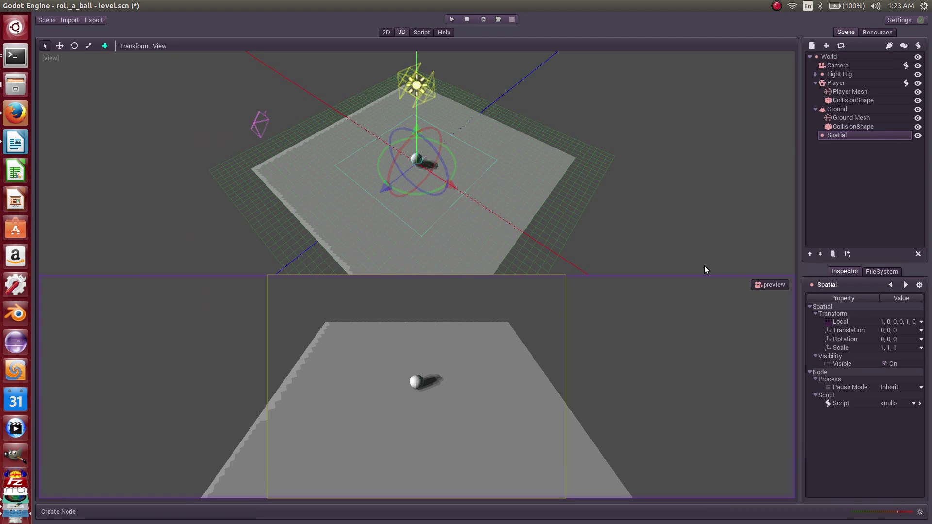
left_click(828, 136)
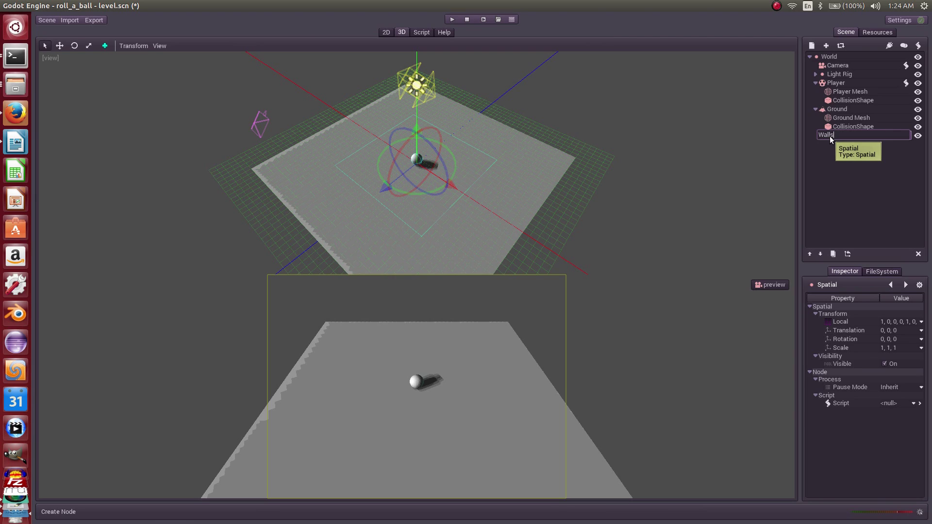
type("Walls")
key("Return")
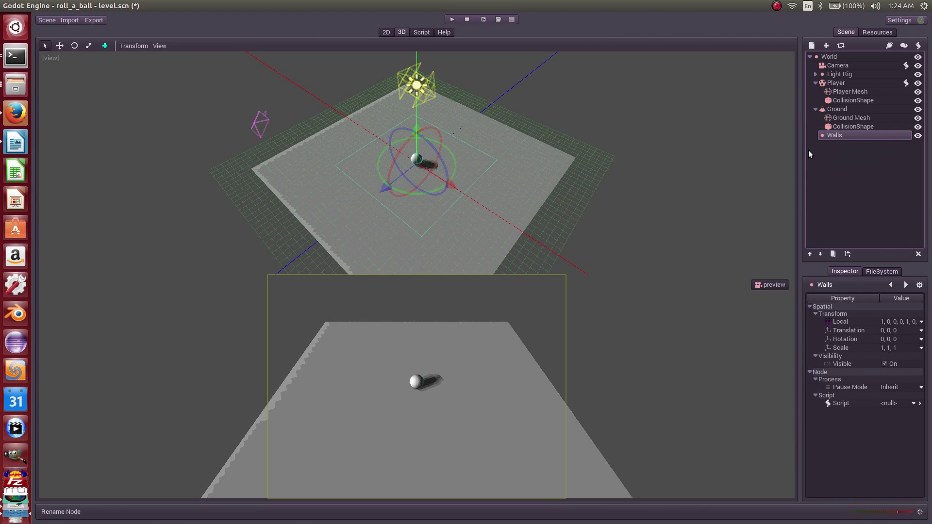
- Add a StaticBody child under Walls and name it West Wall
left_click(811, 45)
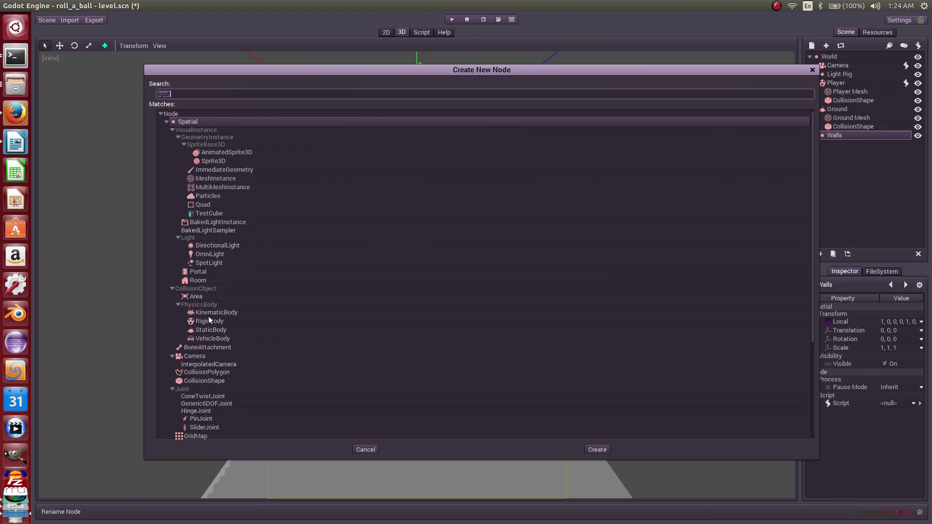
left_click(211, 330)
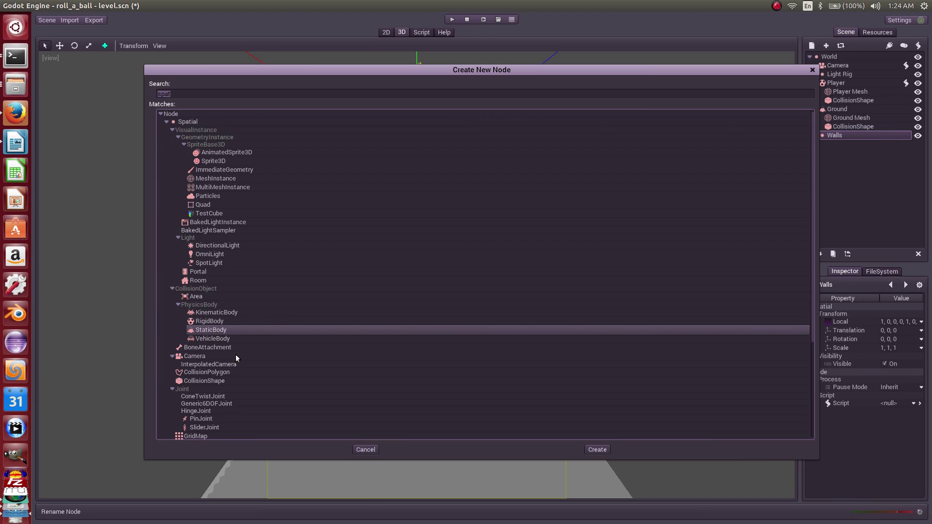
left_click(596, 449)
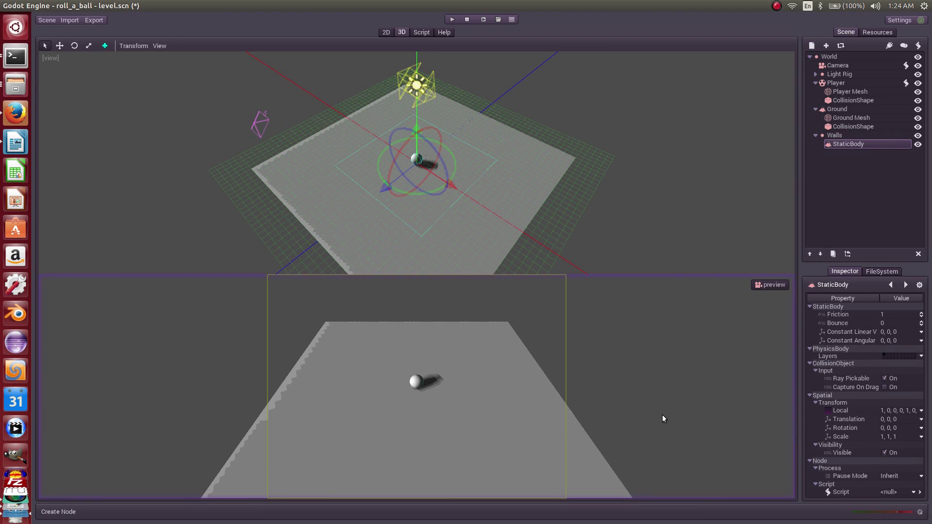
left_click(848, 144)
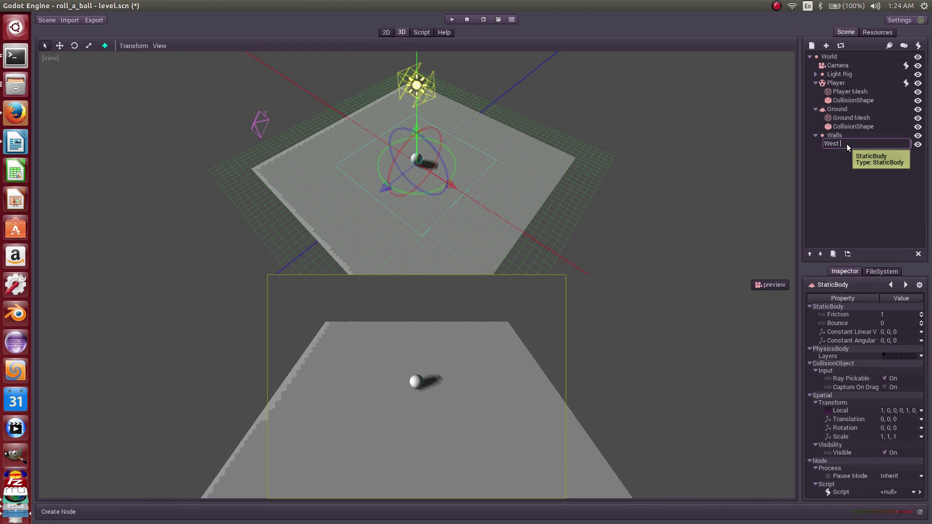
type("West Wall")
key("Return")
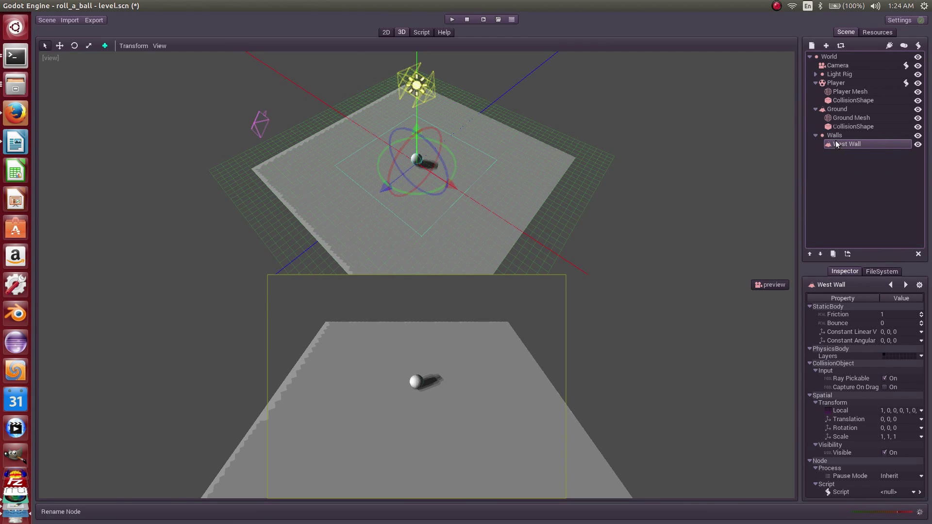
- Add a MeshInstance under West Wall using the cube.msh mesh
left_click(812, 47)
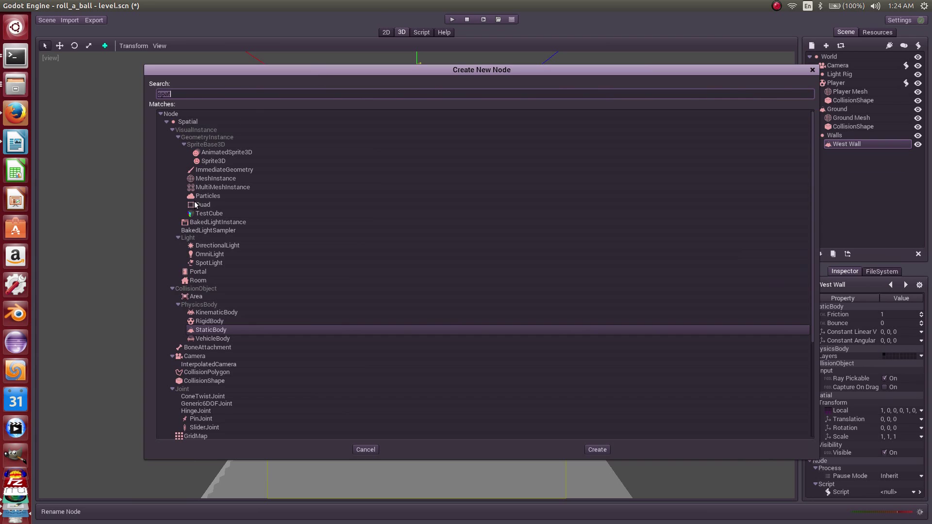
type("mesh")
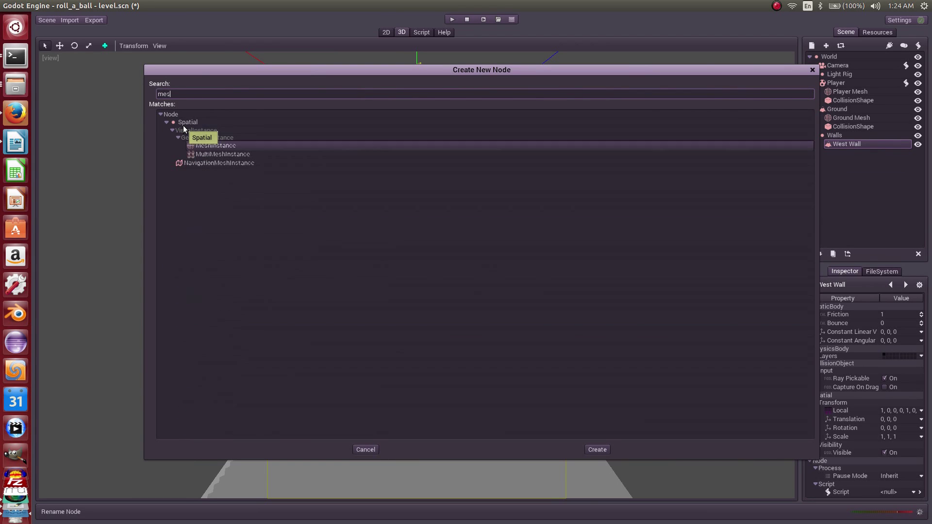
left_click(597, 450)
left_click(888, 323)
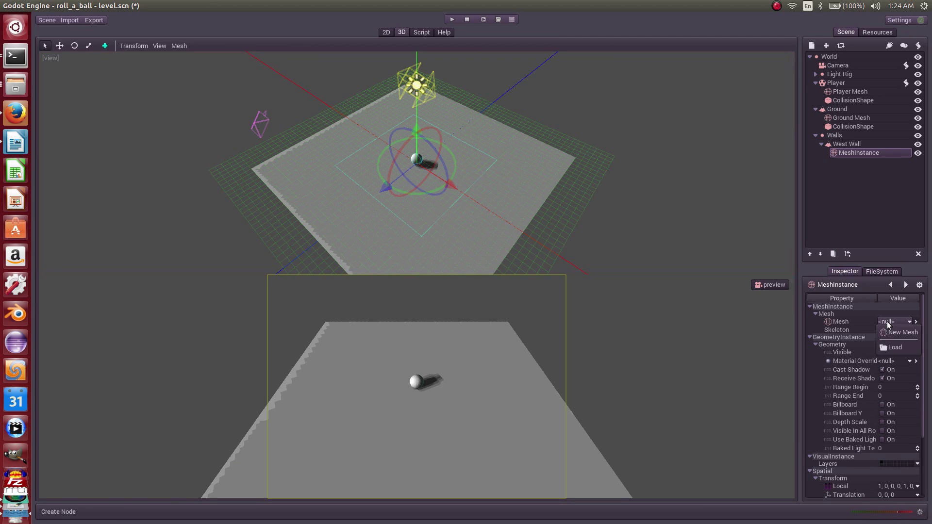
left_click(897, 347)
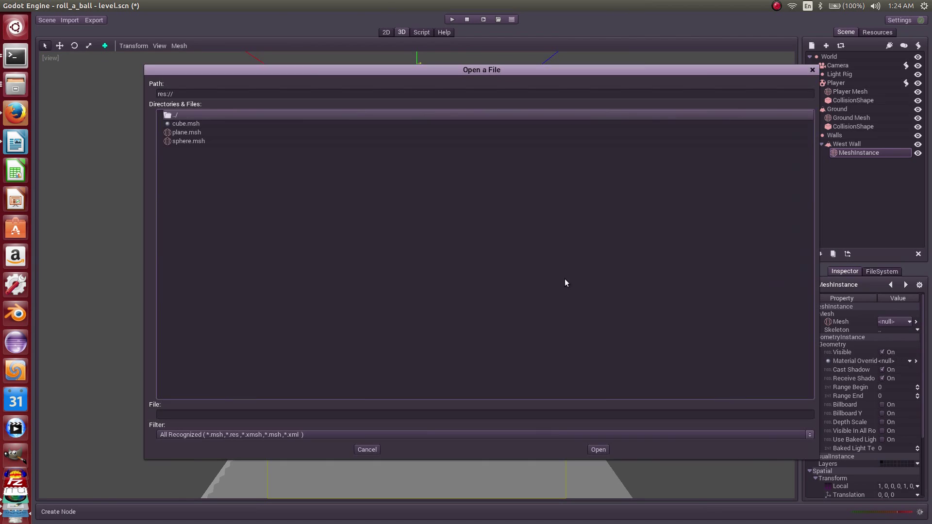
left_click(193, 125)
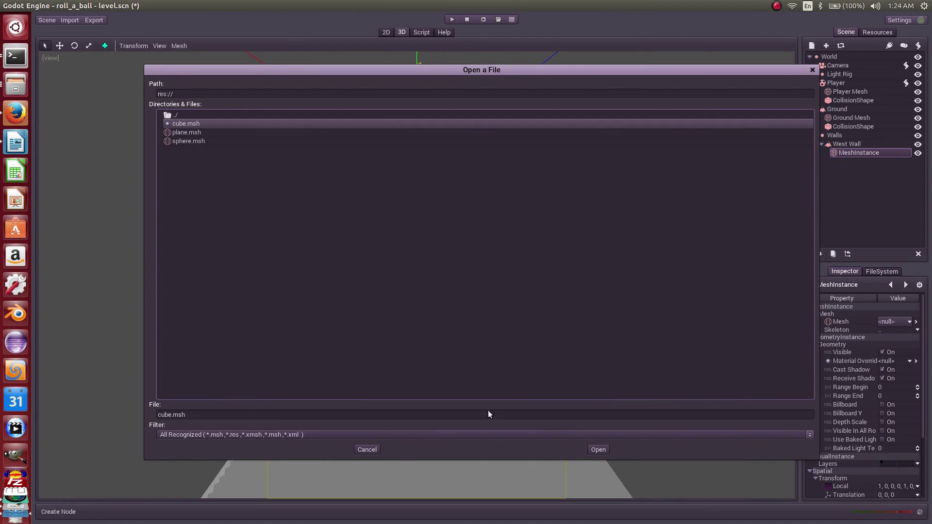
left_click(597, 449)
- Add a CollisionShape under West Wall with a new BoxShape
left_click(852, 144)
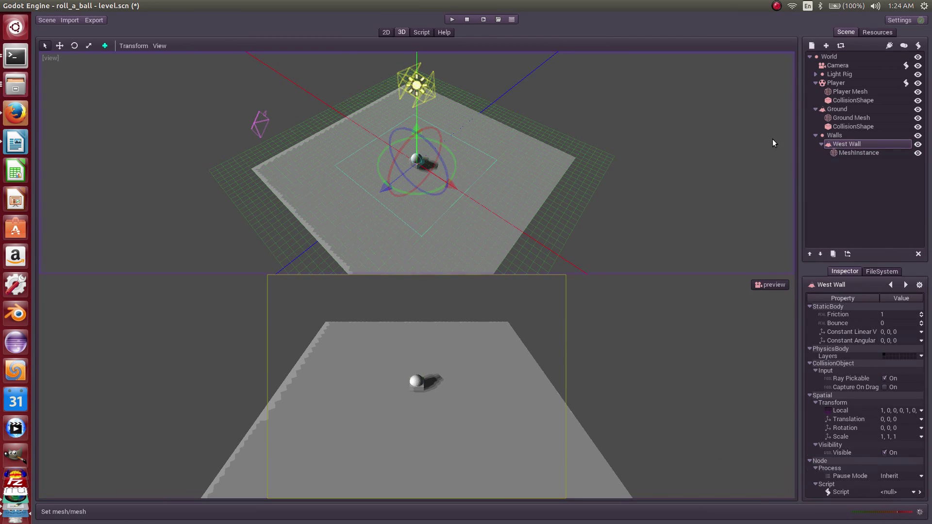
left_click(811, 48)
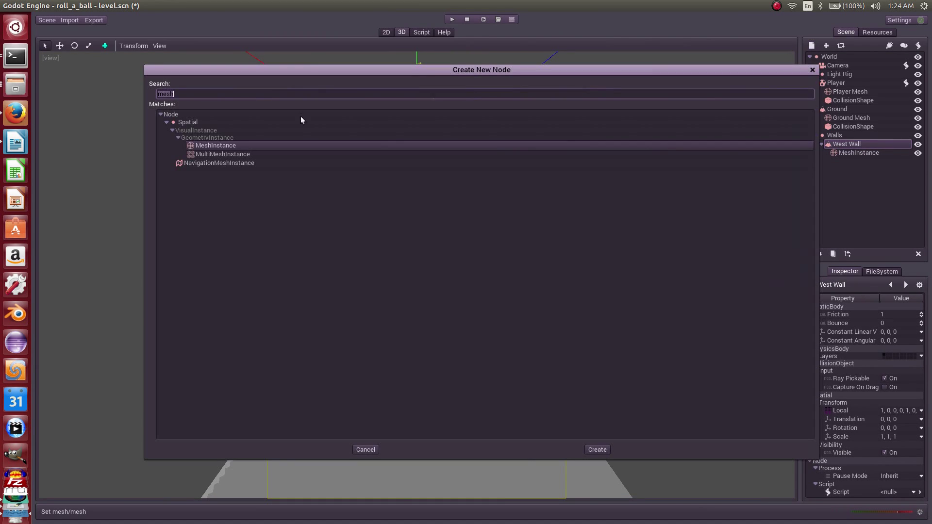
type("coll")
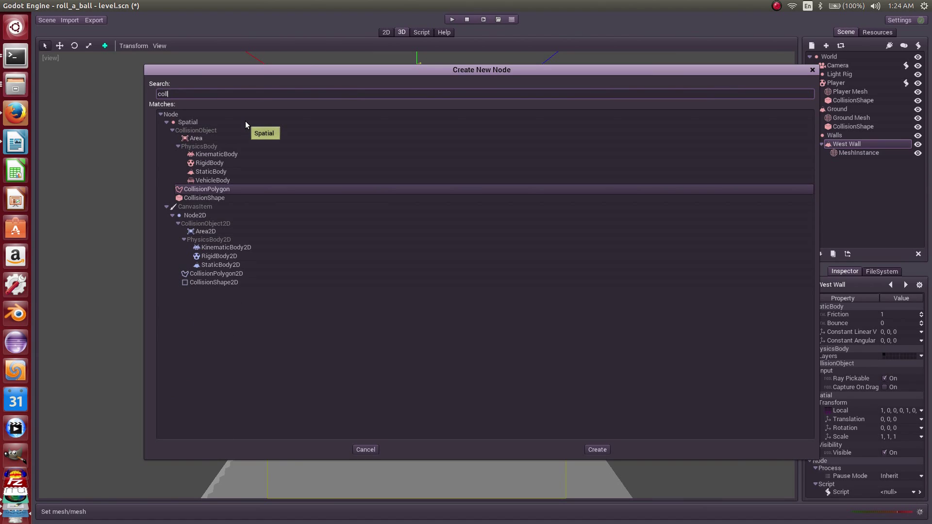
left_click(195, 196)
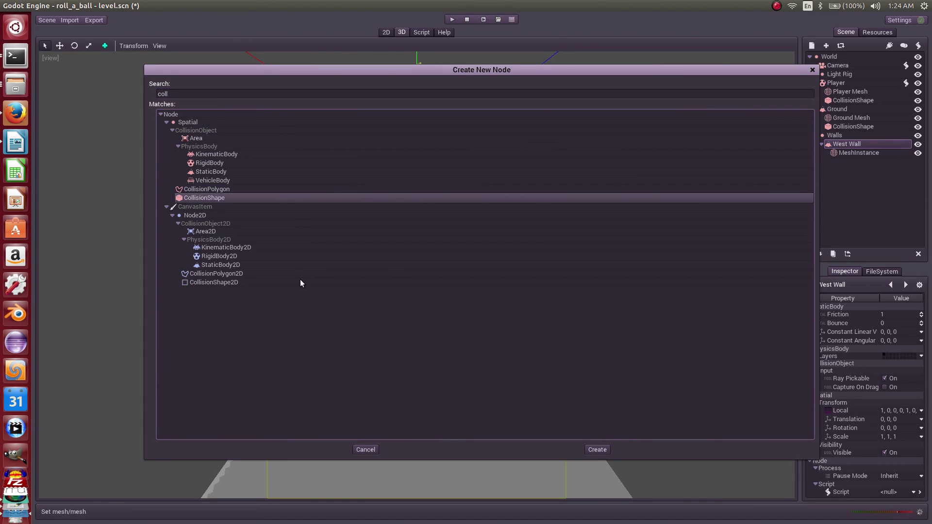
left_click(587, 449)
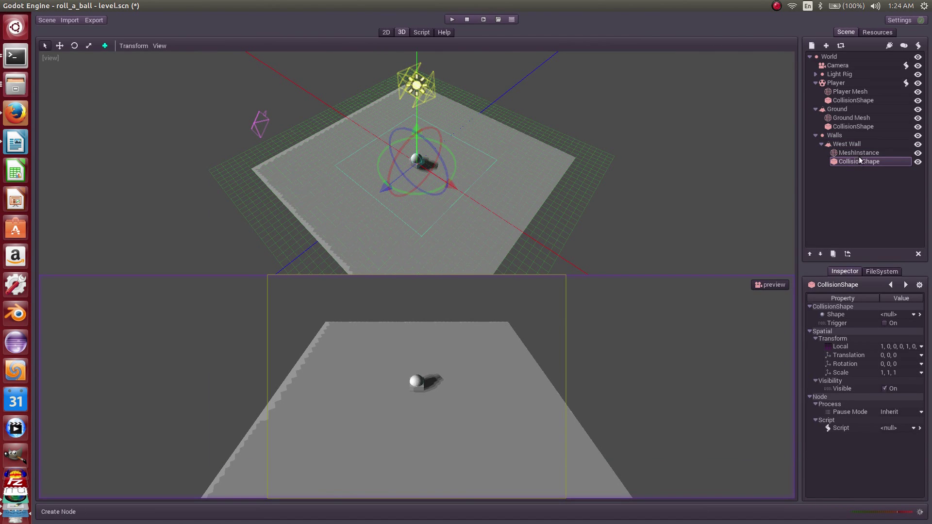
left_click(913, 315)
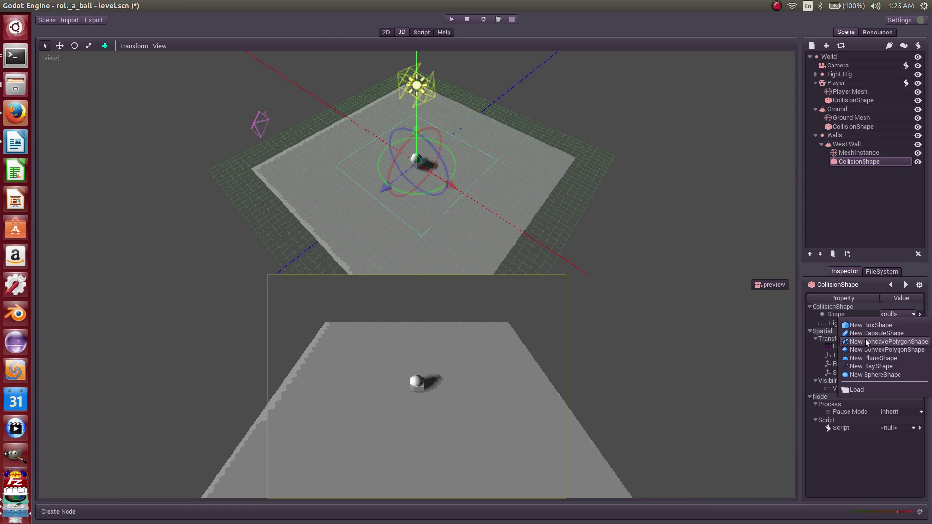
left_click(867, 325)
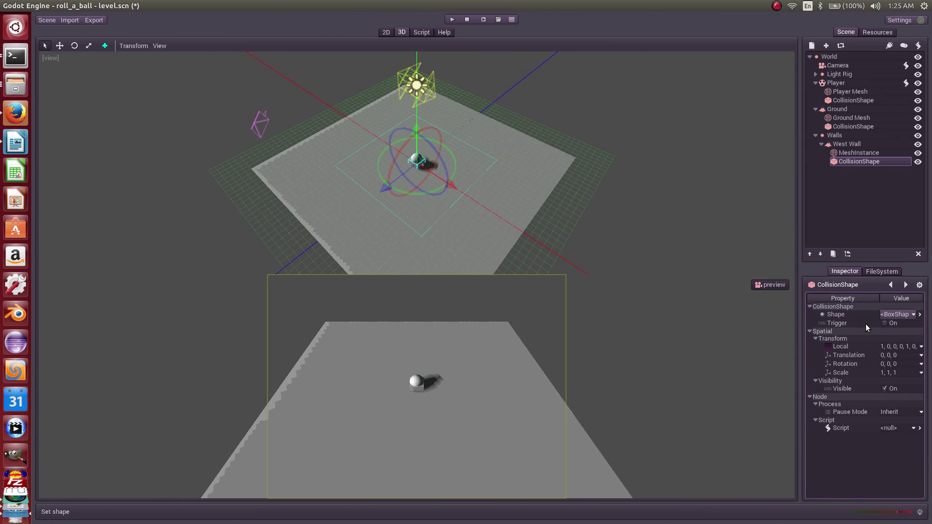
middle_click_drag(423, 180, 385, 182)
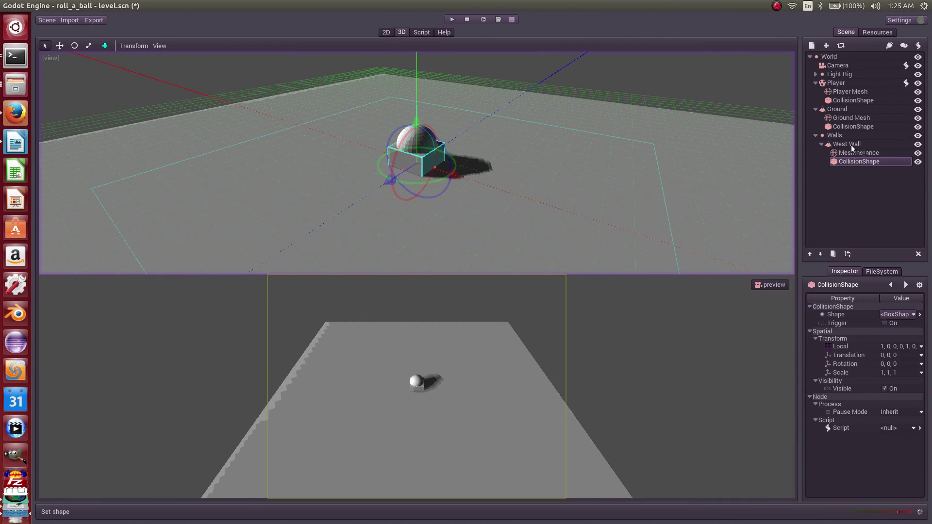
- Set West Wall's scale to -0.5, 2, 20
left_click(838, 144)
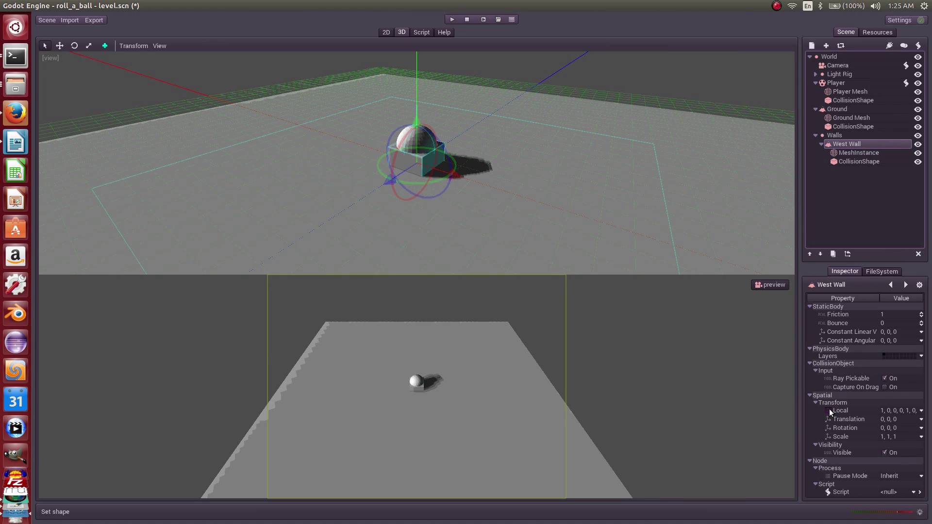
left_click(884, 435)
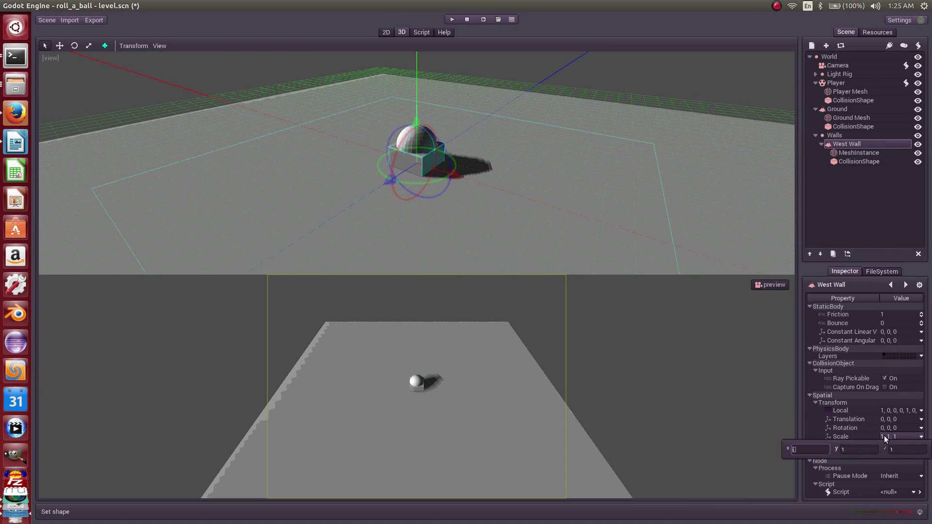
key("BackSpace")
type("-.5")
key("Tab")
type("2")
key("Tab")
type("20")
key("Return")
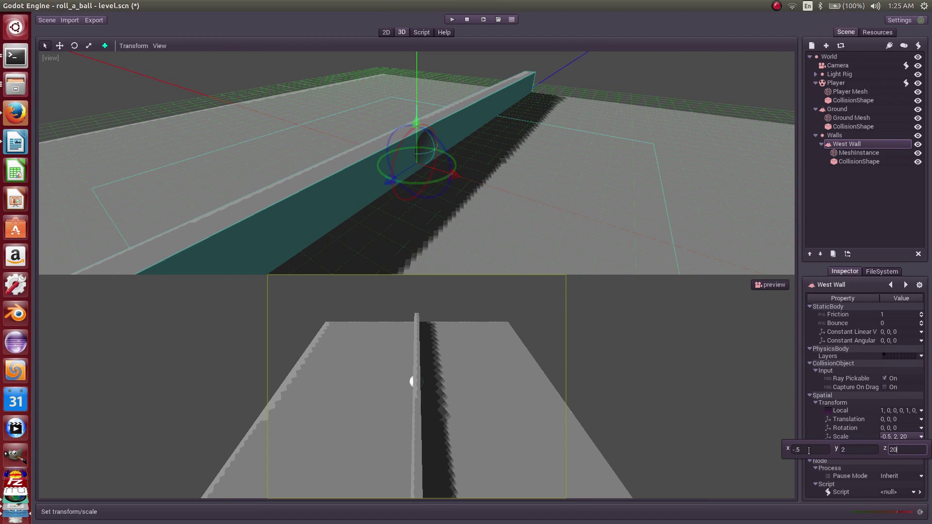
- Move West Wall to x -20 along the floor's edge
left_click(891, 421)
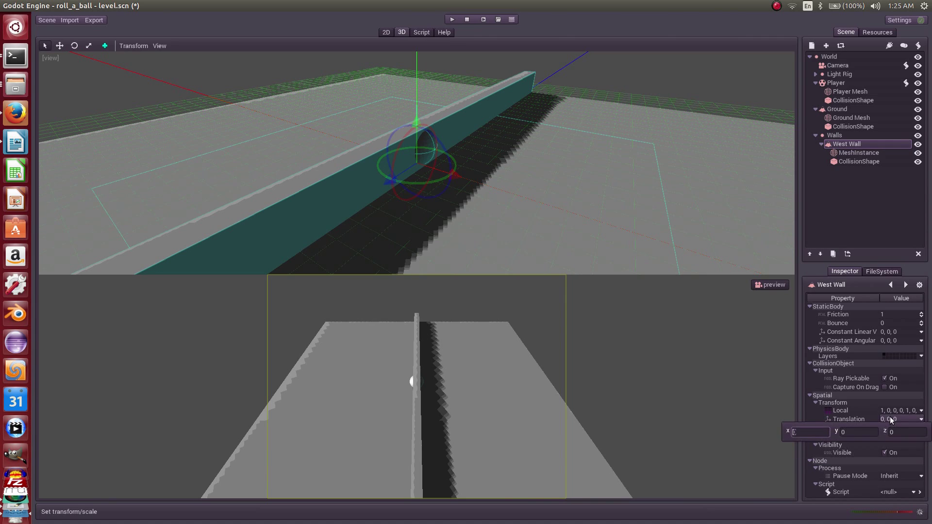
left_click(858, 431)
left_click(820, 432)
type("-20")
key("Return")
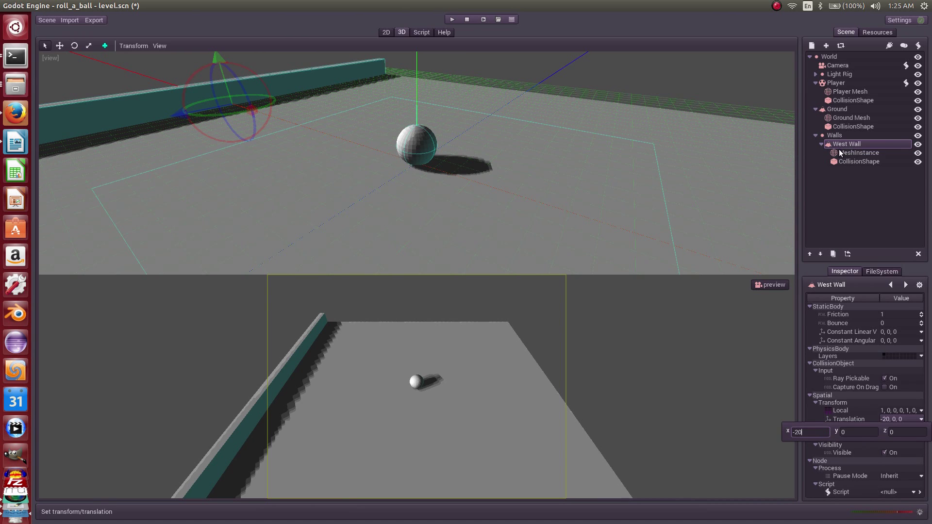
scroll(412, 179, "down", 3)
middle_click_drag(412, 185, 388, 204)
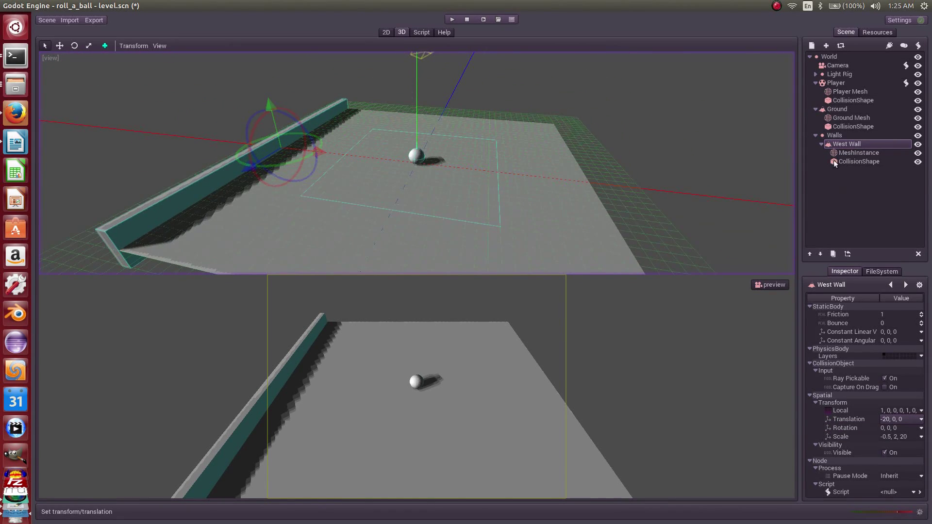
- Duplicate West Wall as East Wall and set its x translation to 20
left_click(838, 144)
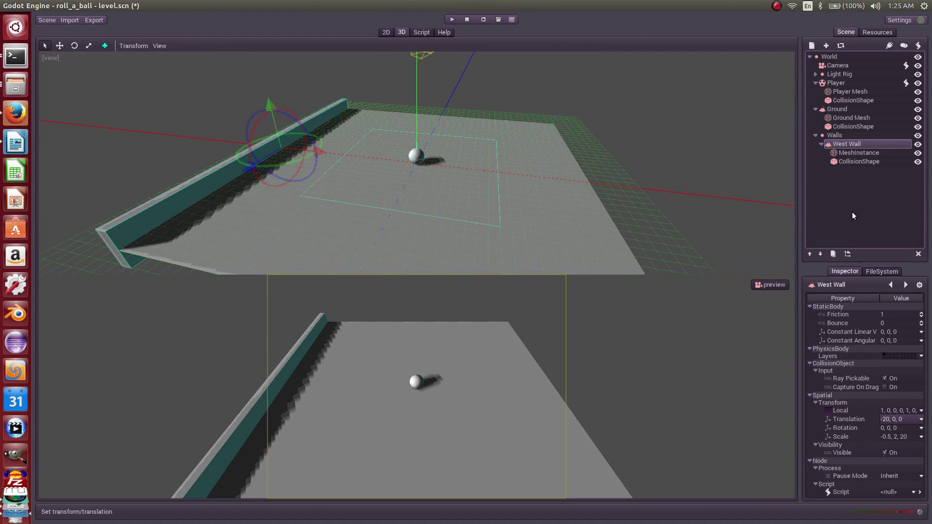
left_click(833, 253)
left_click(849, 170)
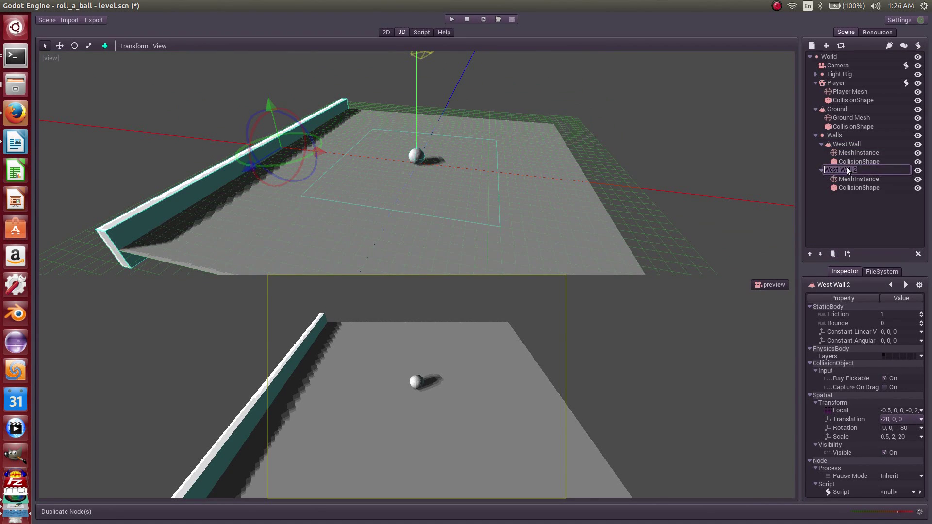
left_click(848, 169)
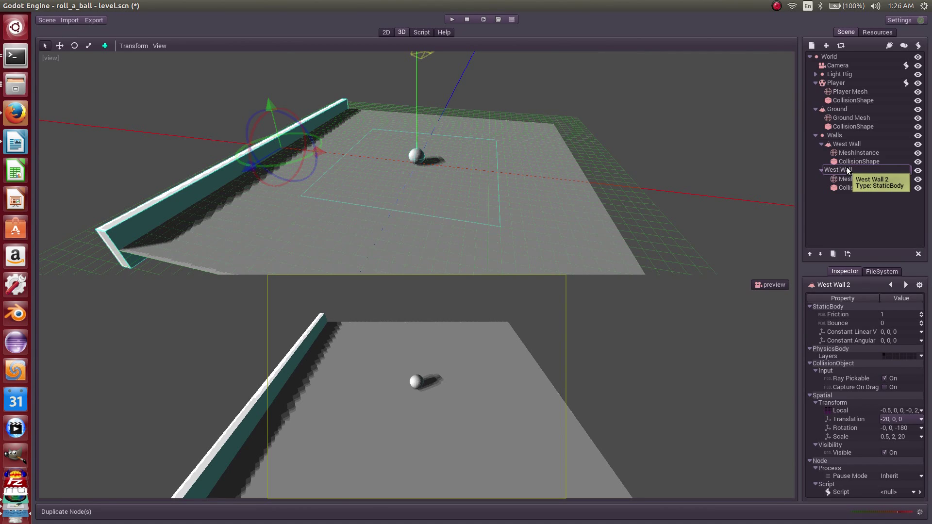
key("BackSpace")
key("BackSpace")
key("BackSpace")
type("East")
key("Return")
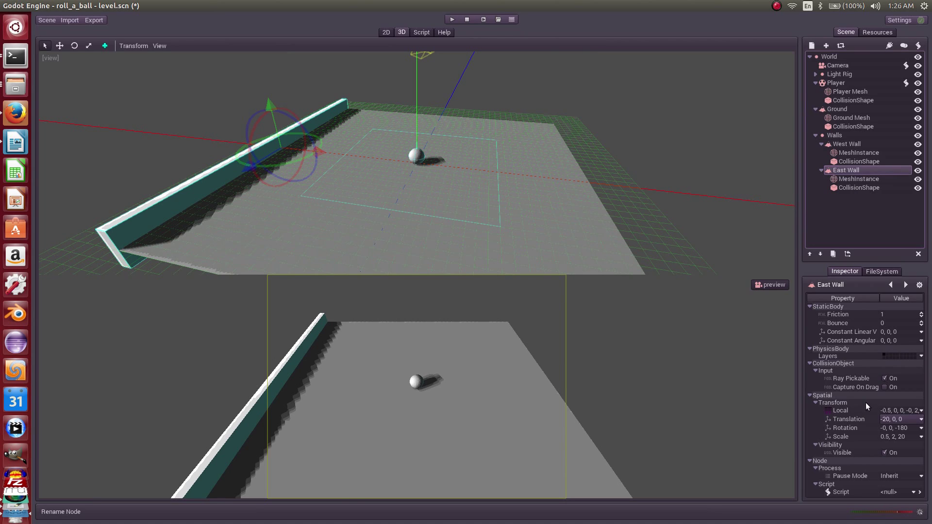
left_click(890, 420)
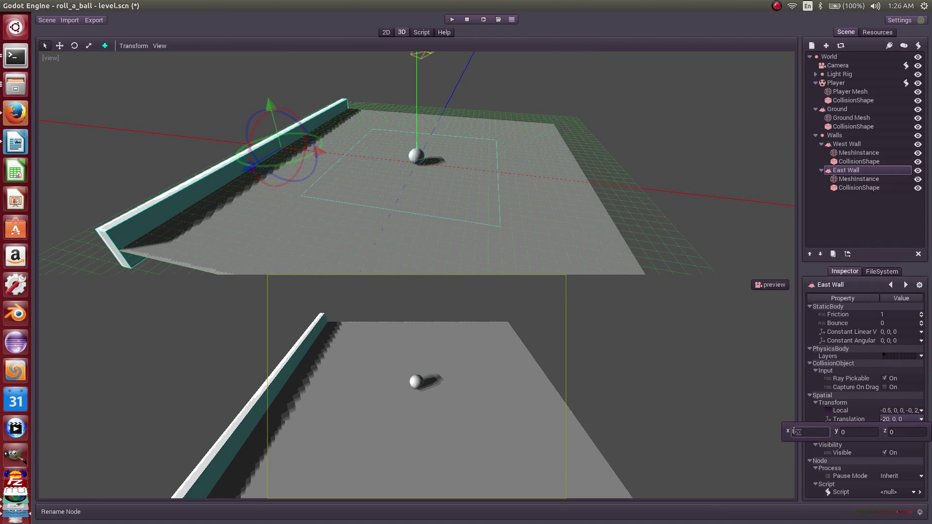
key("BackSpace")
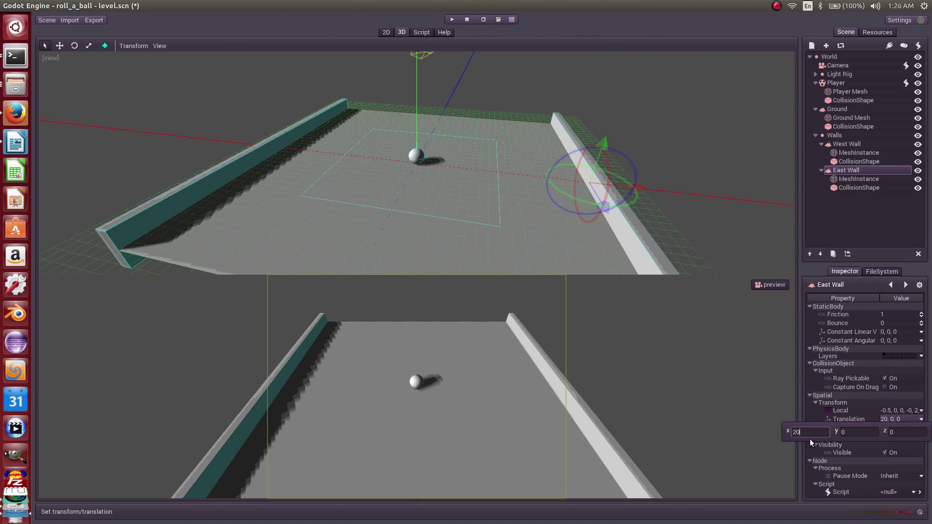
left_click(839, 170)
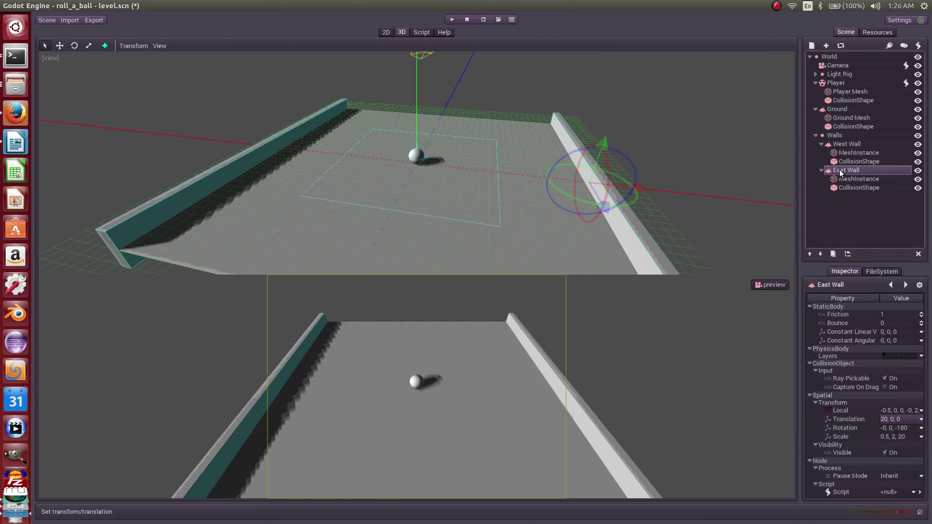
- Duplicate East Wall and rescale the copy to 19.5, 2, 0.5
left_click(833, 254)
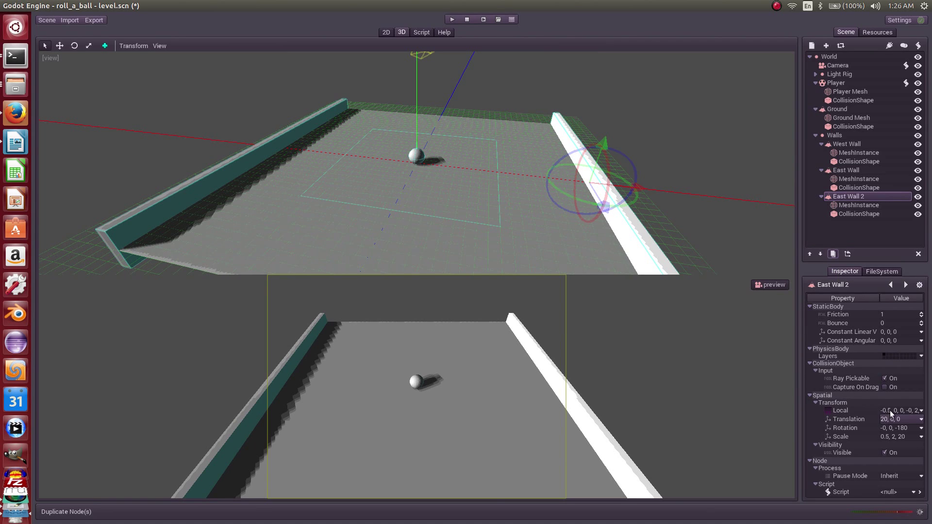
left_click(891, 437)
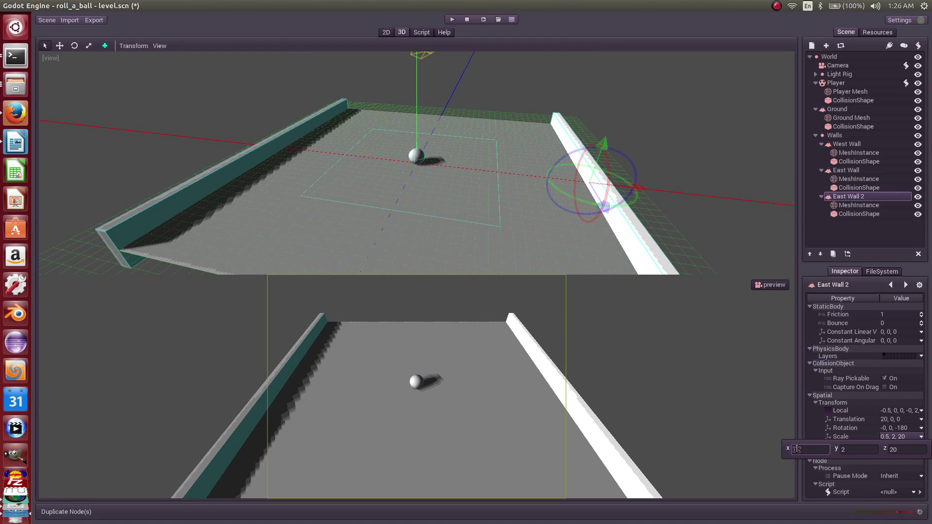
type("1")
type(".5")
key("Tab")
key("Tab")
type(".5")
key("Return")
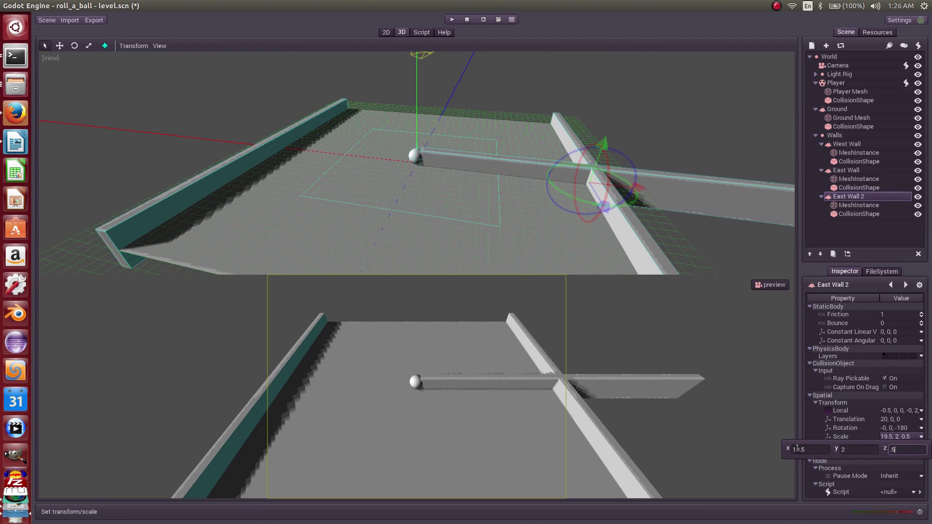
- Move the crosswise wall to 0, 0, -19.5 and rename it North Wall
left_click(886, 418)
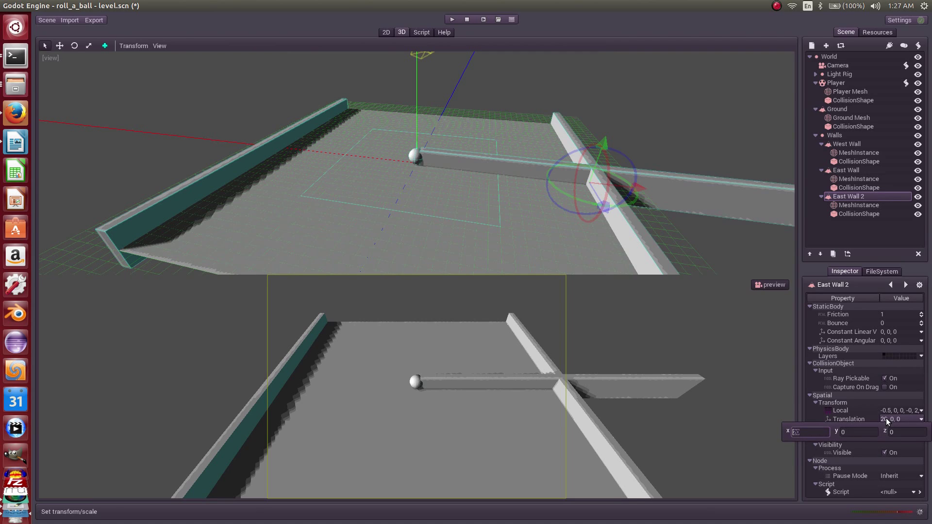
type("0")
key("Tab")
key("Tab")
key("Return")
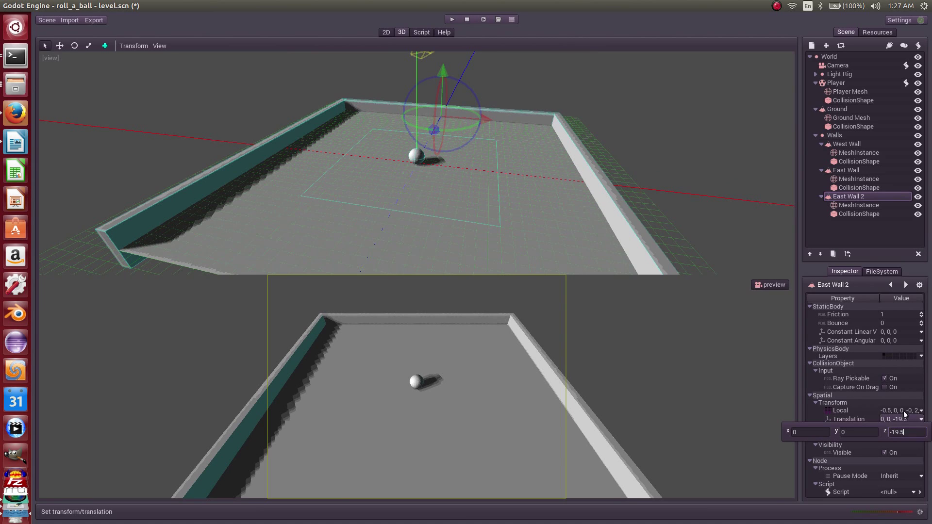
left_click(849, 196)
left_click(848, 196)
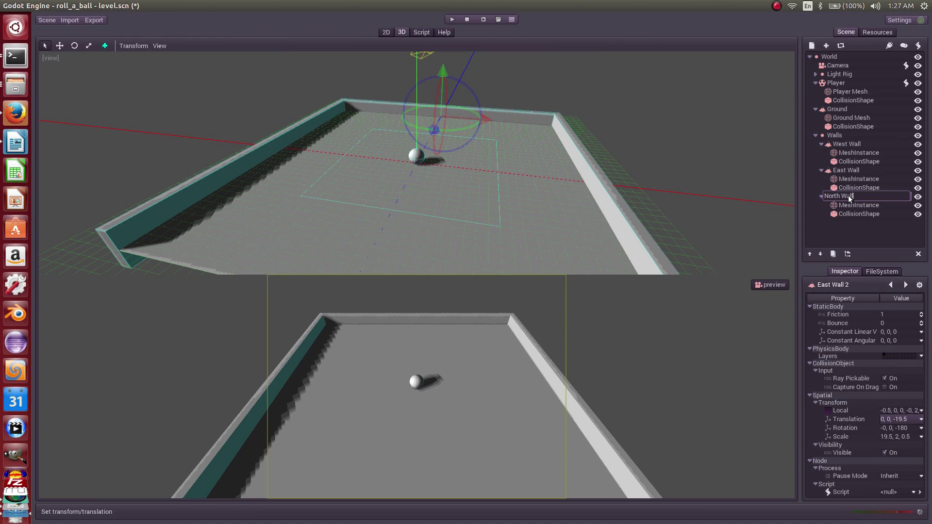
type("North Wall")
key("Return")
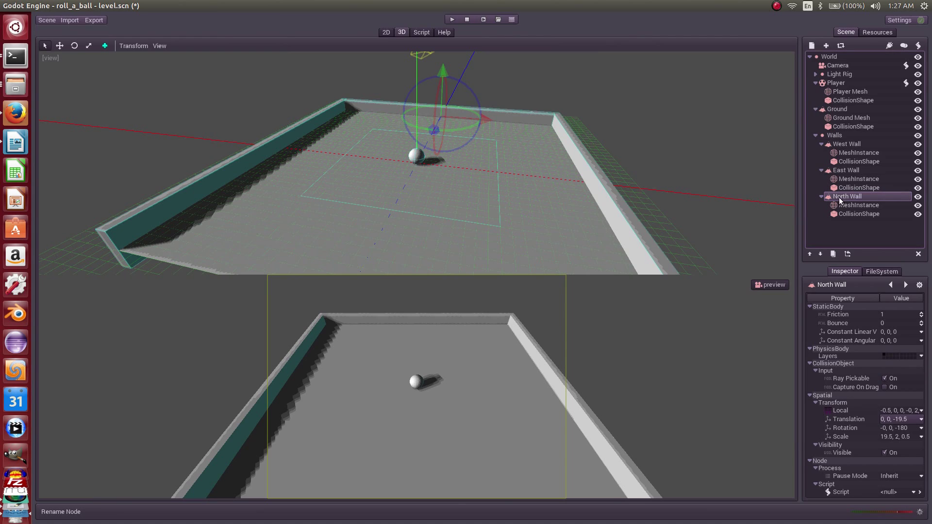
- Duplicate North Wall as South Wall and set its z translation to 19.5
left_click(832, 254)
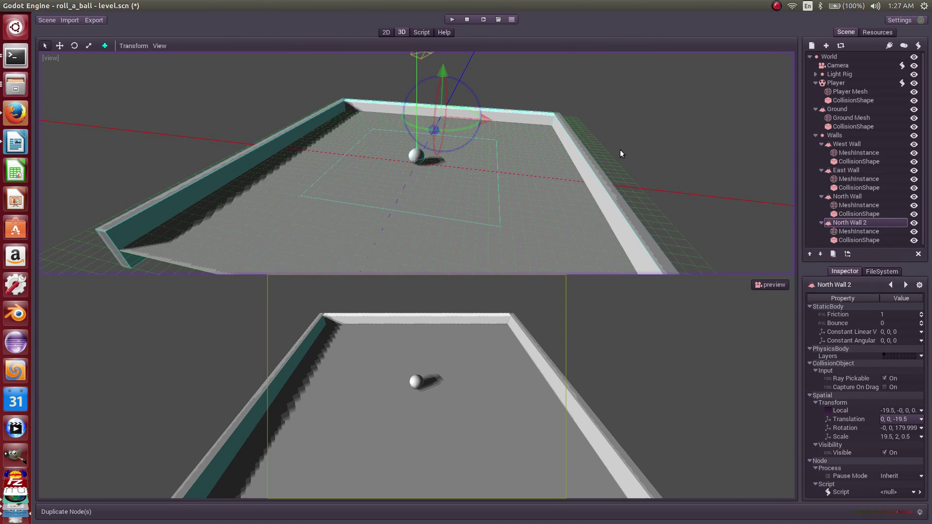
double_click(860, 222)
type("Sou")
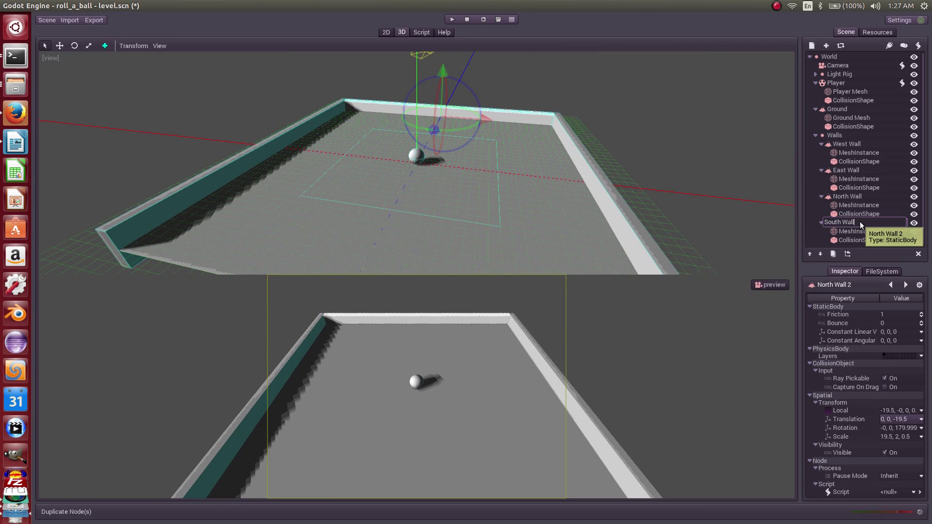
type("th Wall")
key("Return")
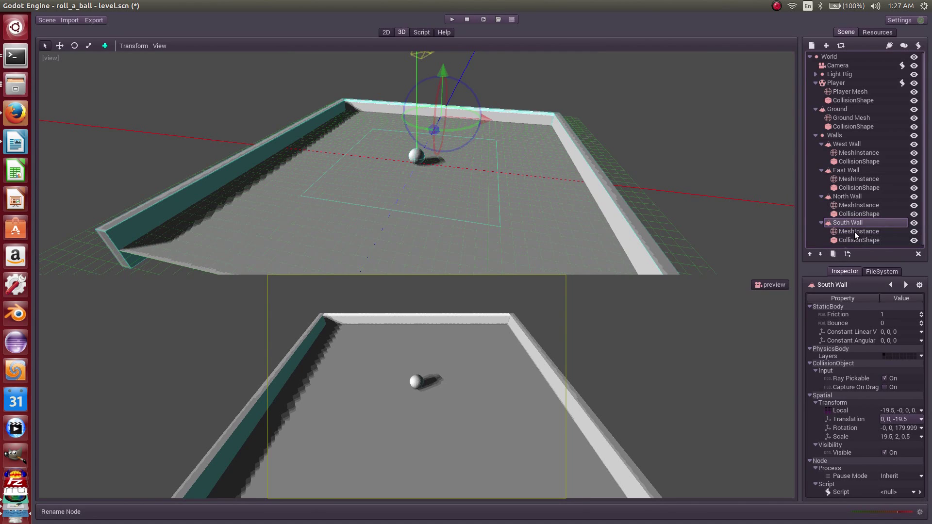
left_click(898, 420)
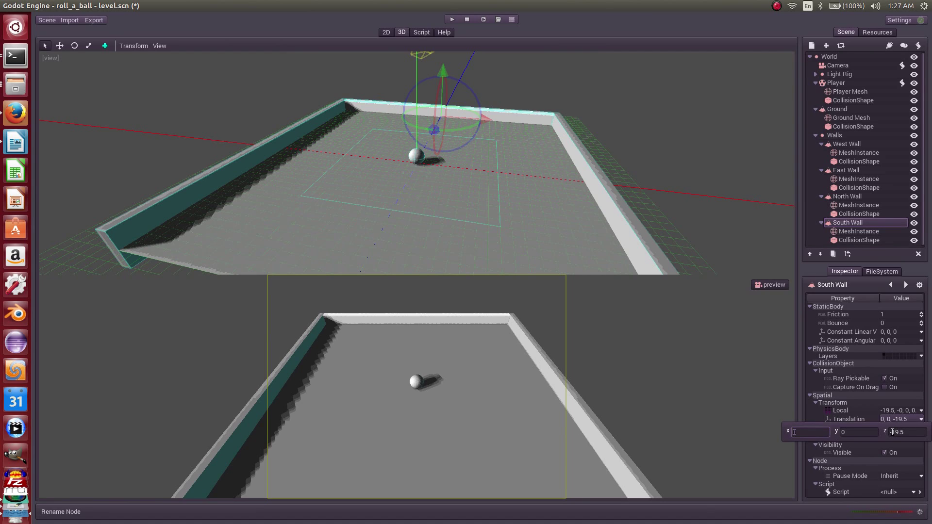
left_click(900, 432)
type("0")
type("19")
type(".5")
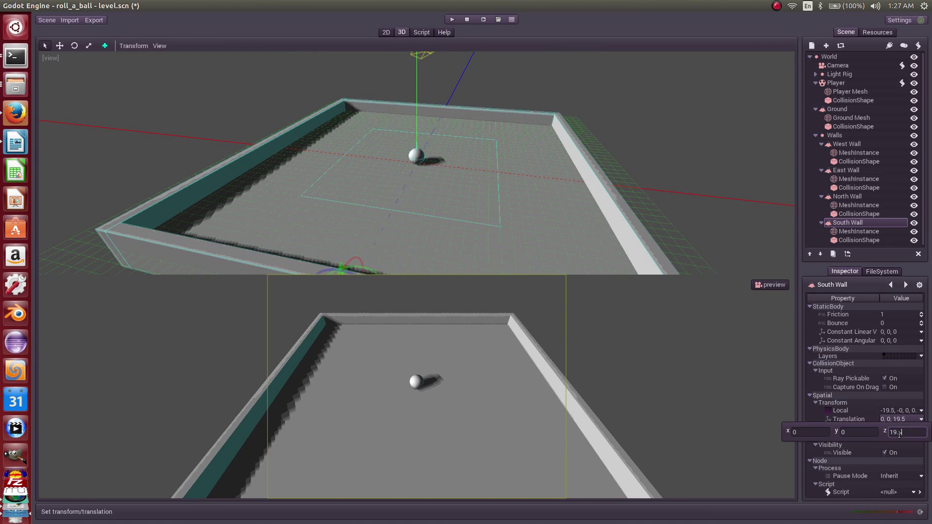
middle_click_drag(427, 199, 449, 189)
scroll(443, 202, "down", 3)
scroll(444, 202, "up", 2)
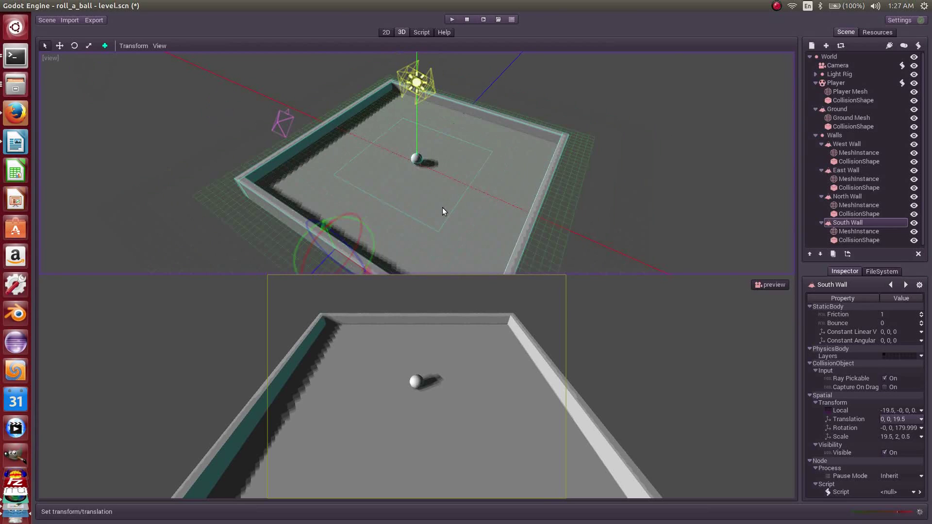
- Run the game, roll the ball left, up and down against the walls, then stop
left_click(451, 19)
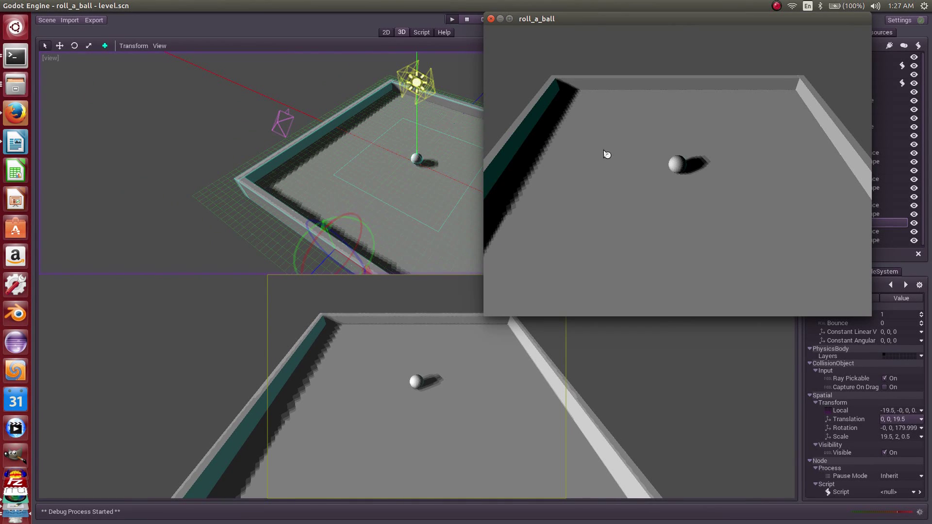
key("Left")
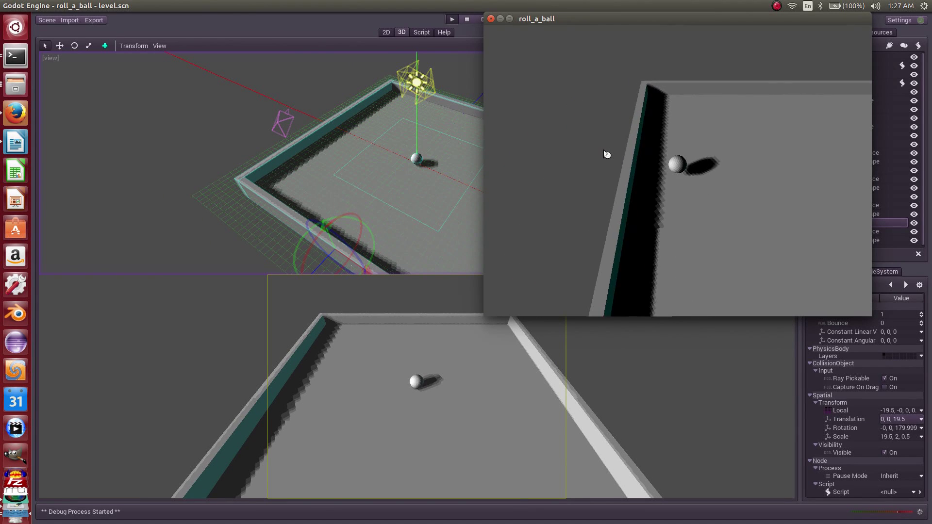
key("Up")
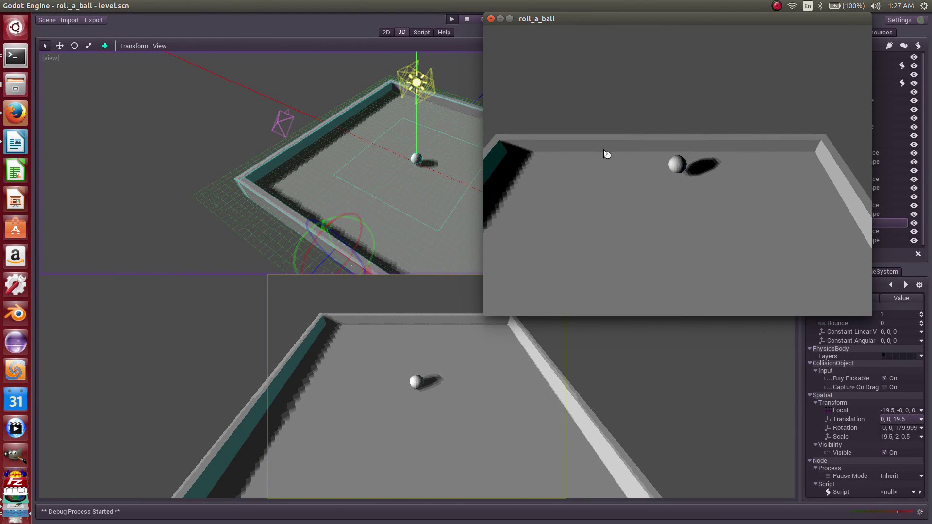
key("Down")
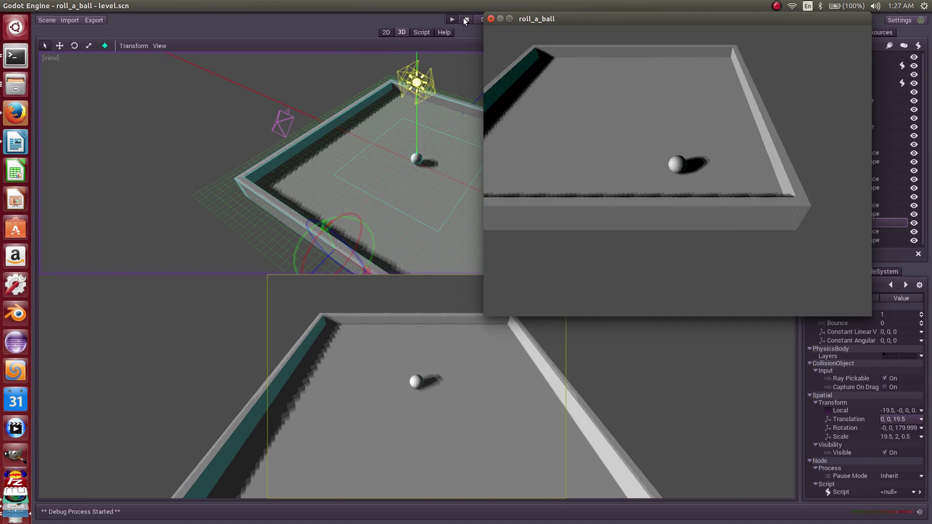
left_click(466, 20)
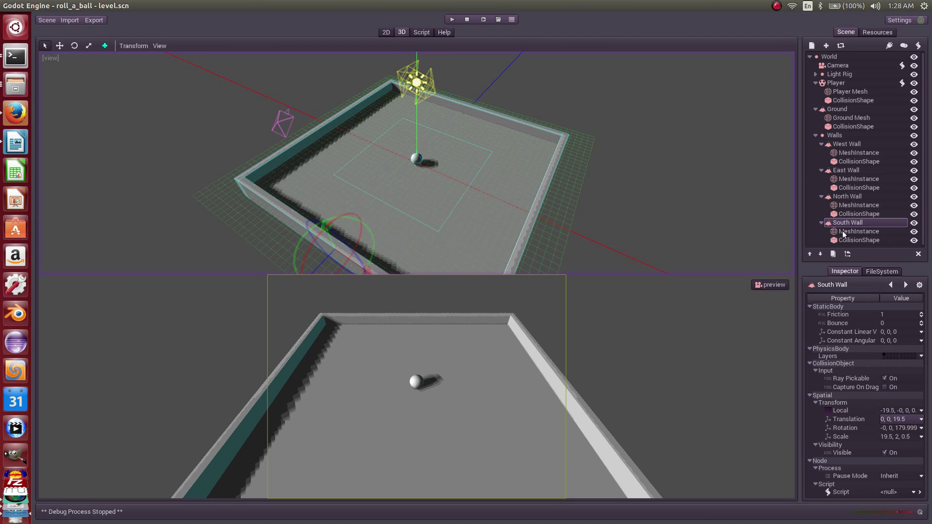
- Duplicate South Wall and name the copy Pick Up
left_click(832, 255)
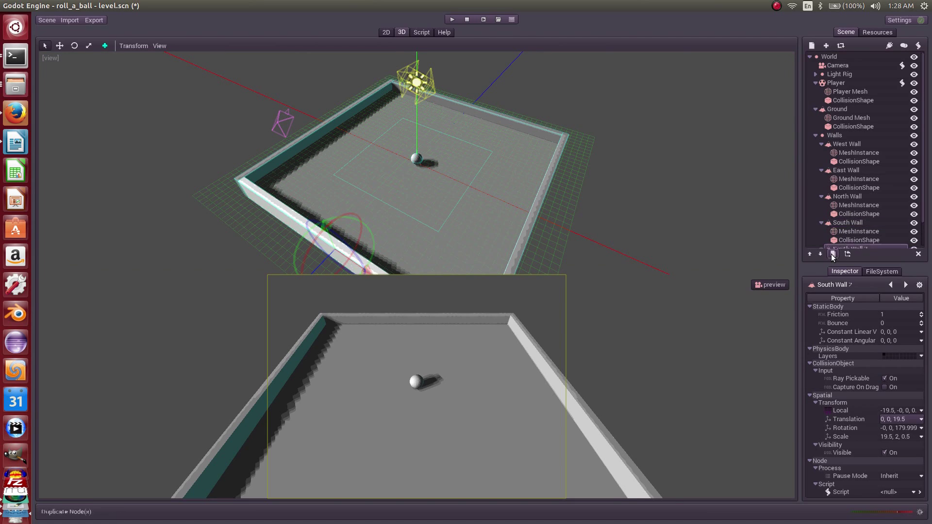
double_click(845, 224)
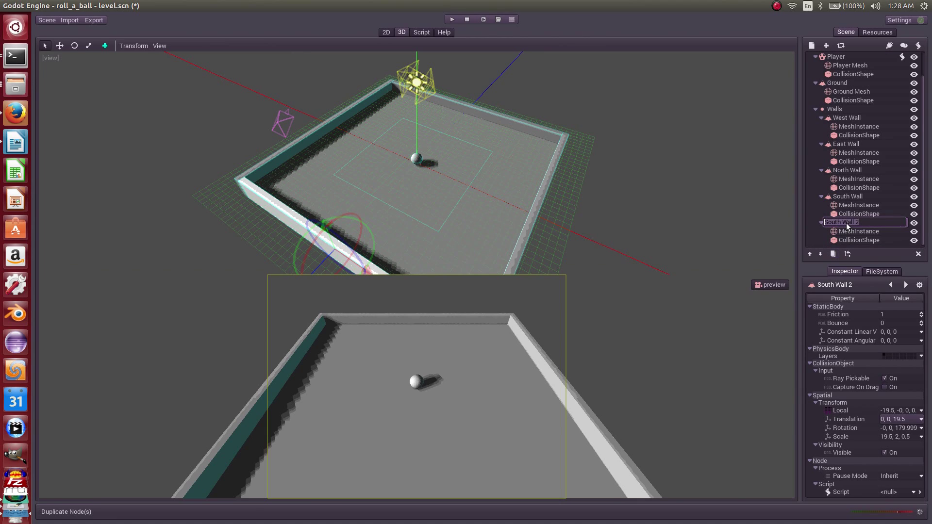
type("Pick Up")
key("Return")
- Reparent Pick Up directly under World and collapse the Walls branch
left_click(846, 206)
left_click(842, 223)
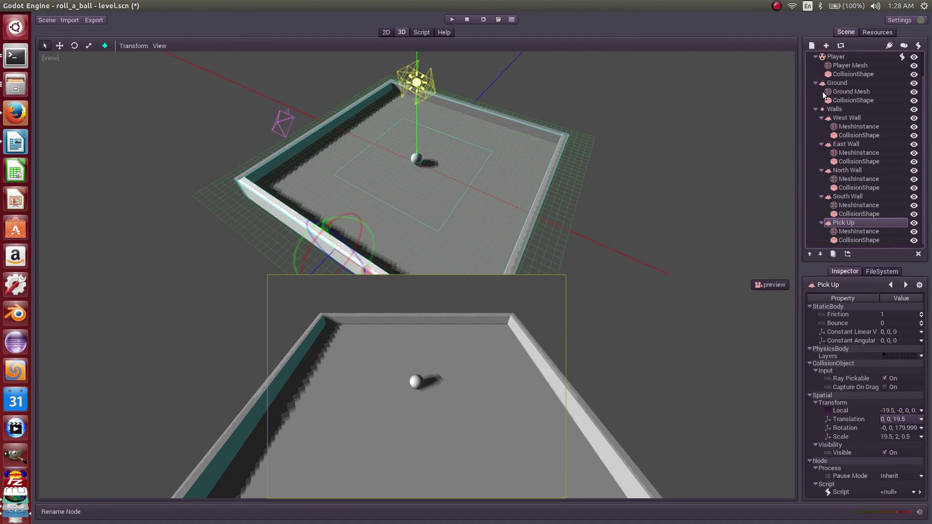
left_click(847, 253)
left_click(181, 94)
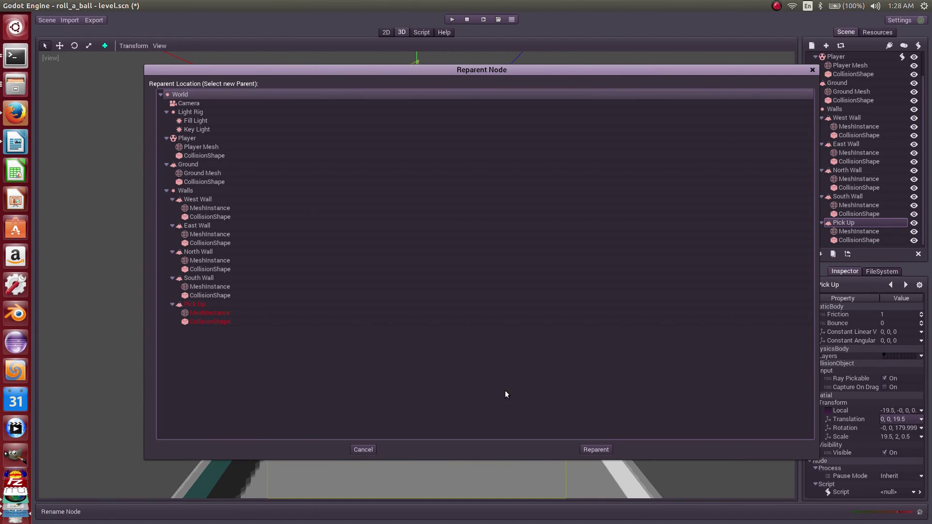
left_click(596, 450)
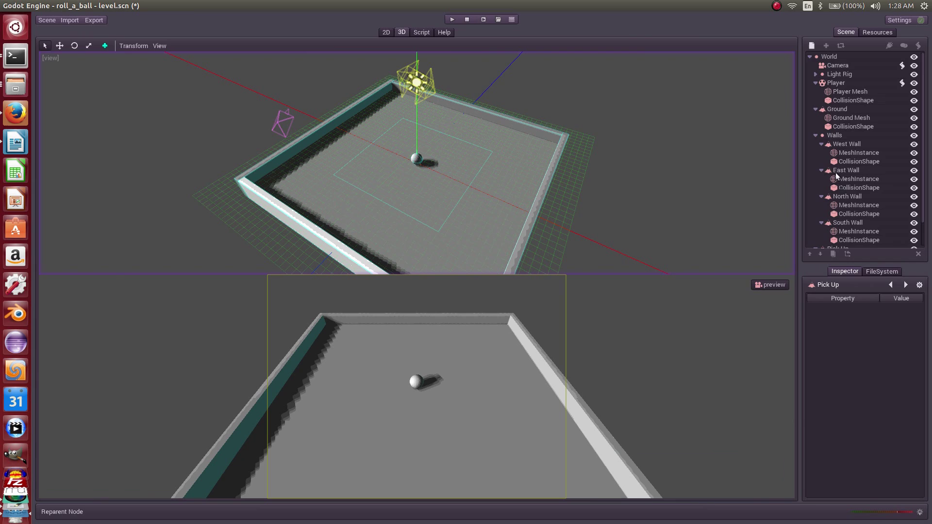
left_click(816, 135)
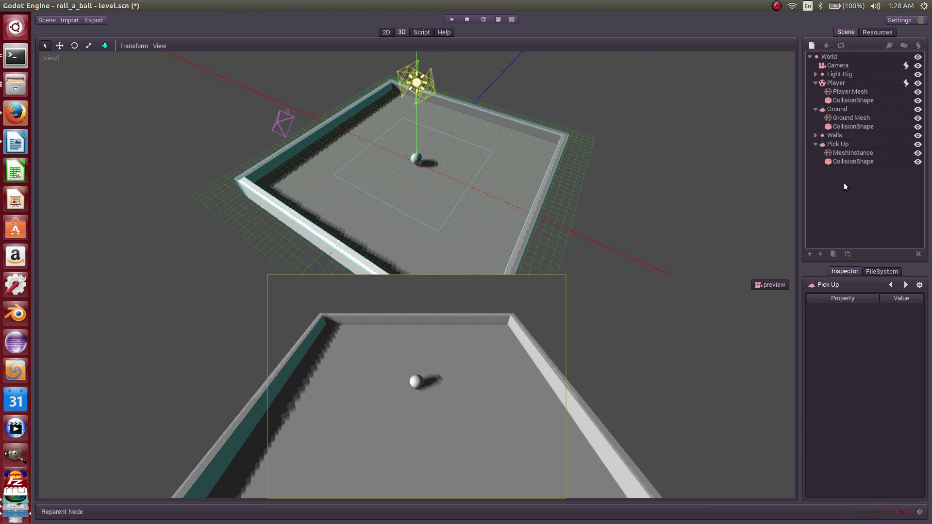
left_click(835, 144)
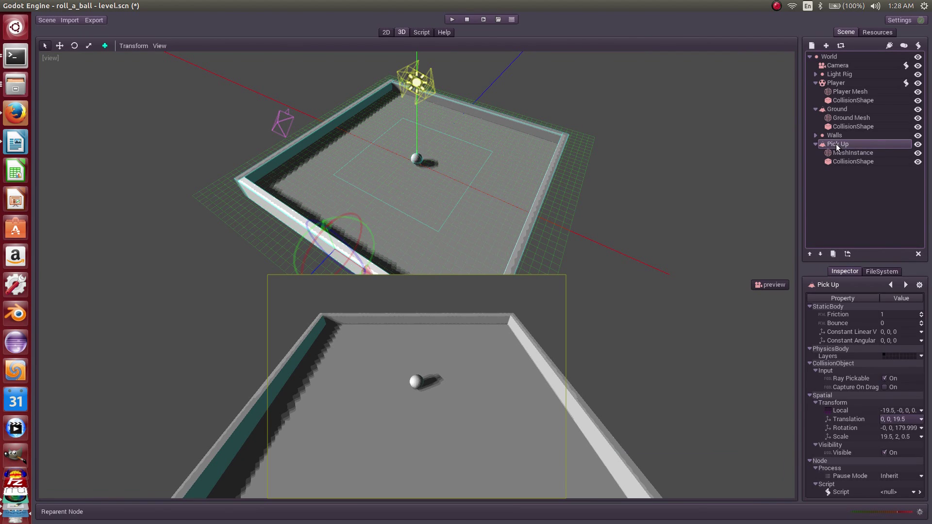
- Change the Pick Up node's type to KinematicBody
left_click(841, 46)
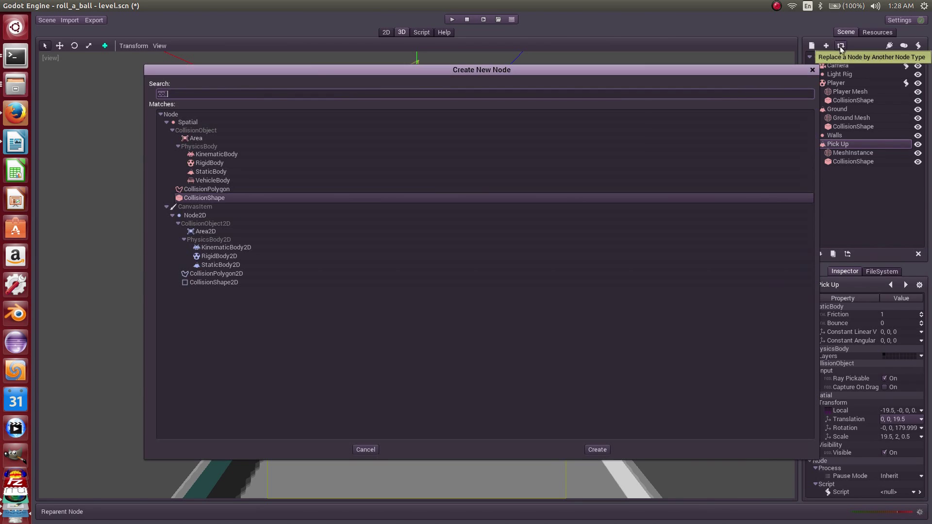
left_click(211, 154)
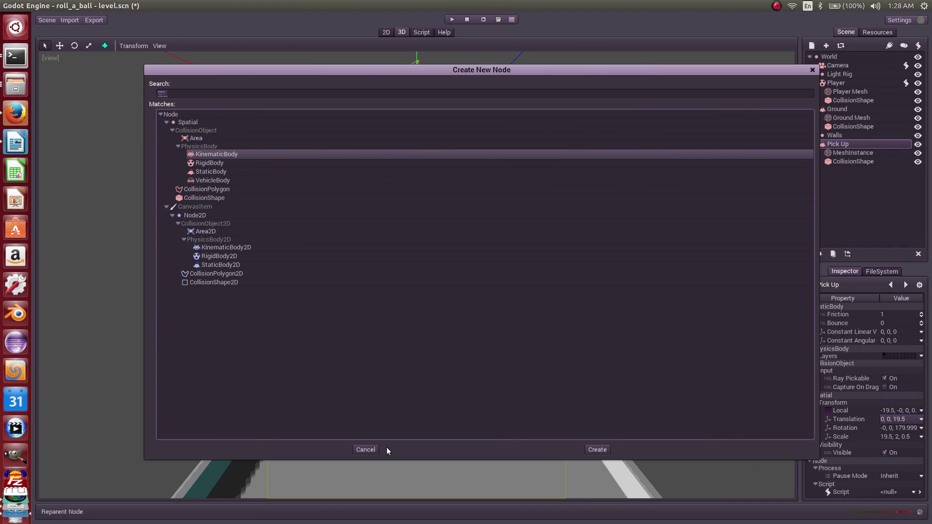
left_click(600, 450)
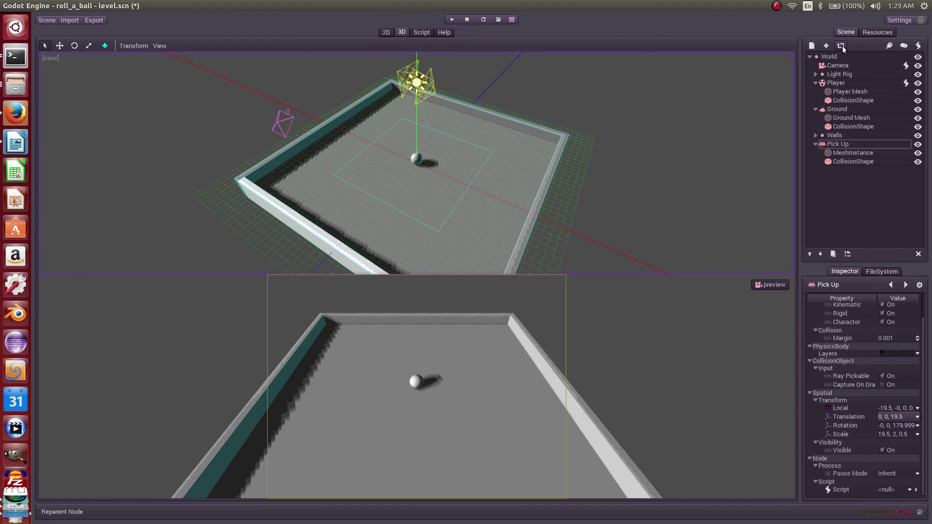
- Set Pick Up's scale to 0.5, 0.5, 0.5 in the Inspector
left_click(837, 144)
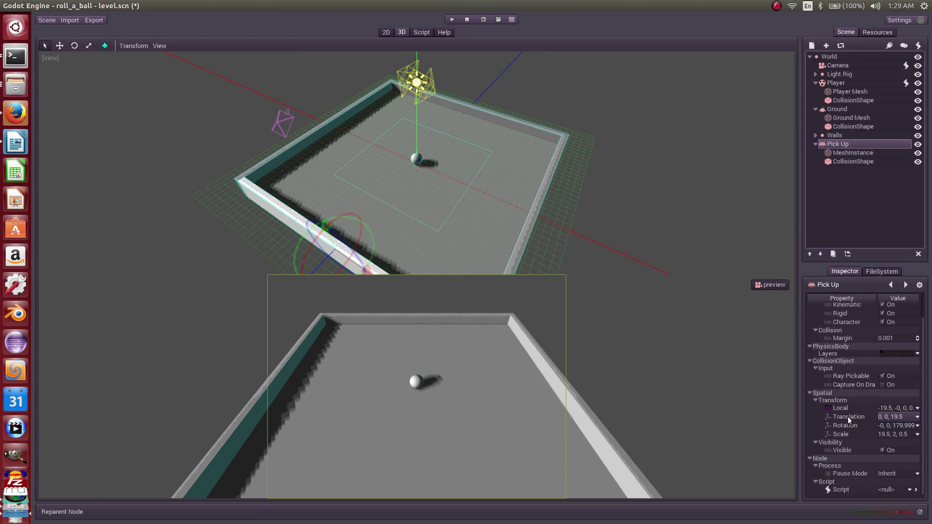
left_click(895, 434)
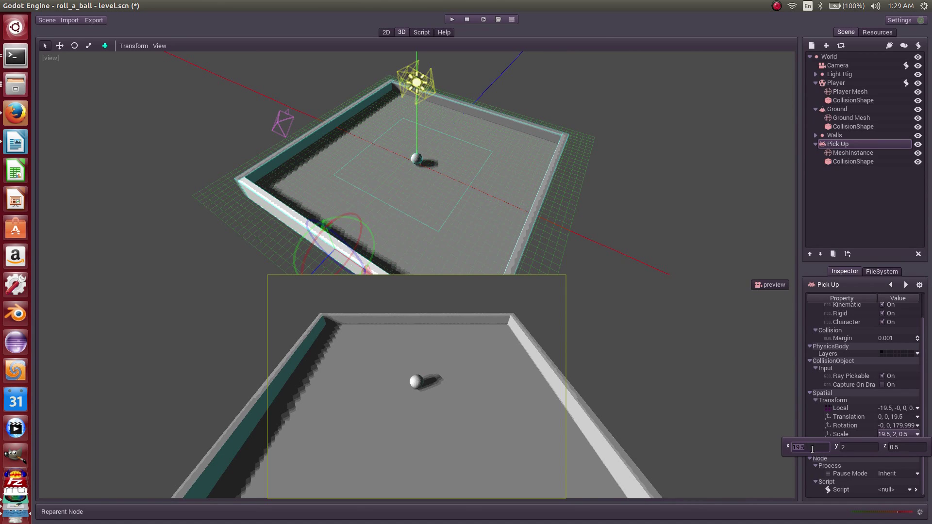
type(".5")
key("Tab")
type(".5")
key("Tab")
type(".5")
key("Tab")
key("Return")
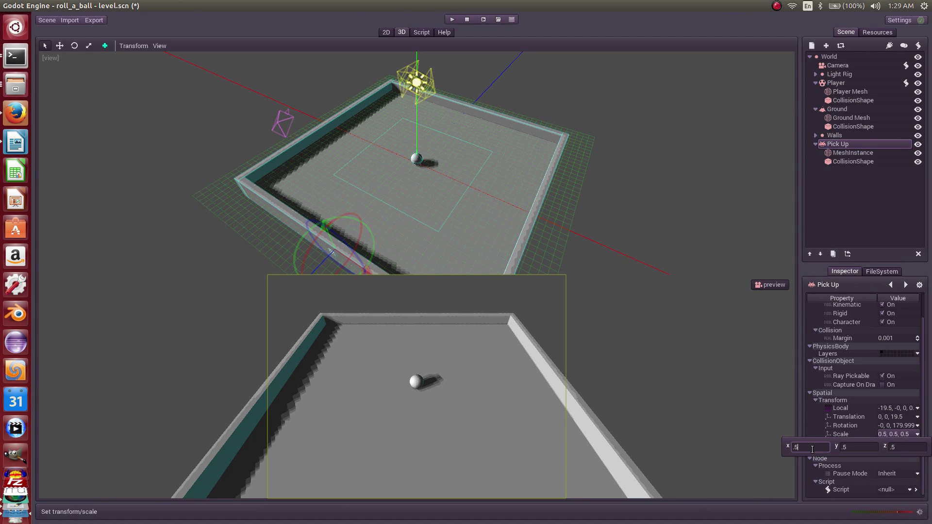
- Set Pick Up's translation to 0, 0, 0 to centre it on the ground
left_click(897, 416)
left_click(895, 430)
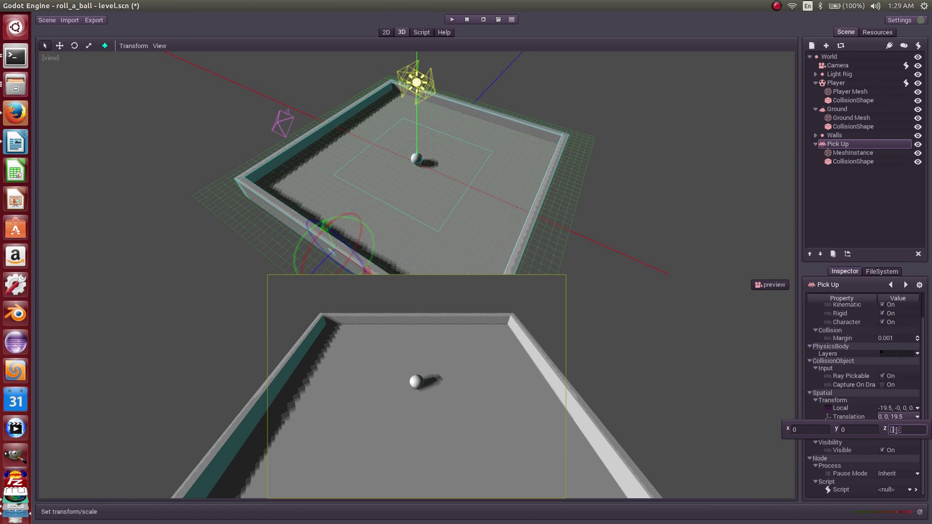
type("0")
key("Return")
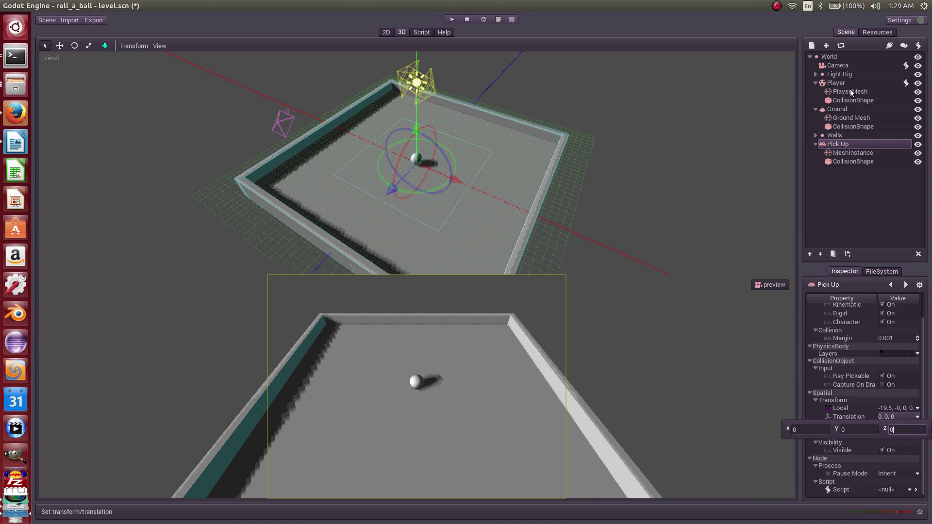
- Hide the Player ball and bring the view down to floor level beside the cube
left_click(918, 84)
left_click(917, 84)
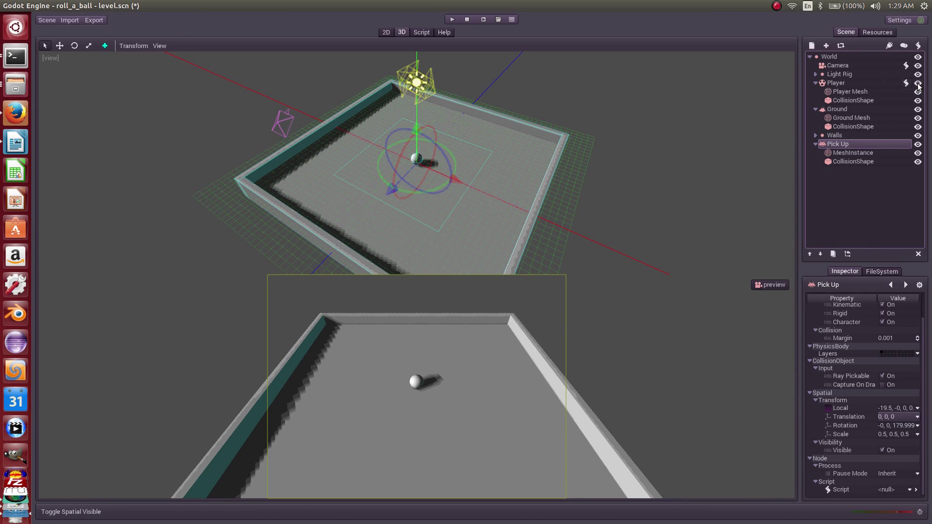
left_click(917, 83)
scroll(415, 174, "up", 5)
middle_click_drag(420, 178, 424, 183)
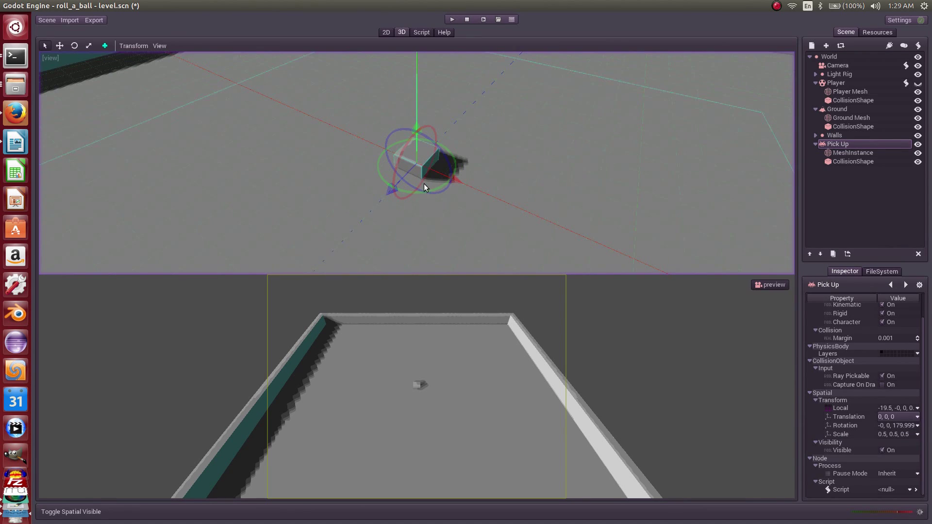
middle_click_drag(436, 222, 439, 196)
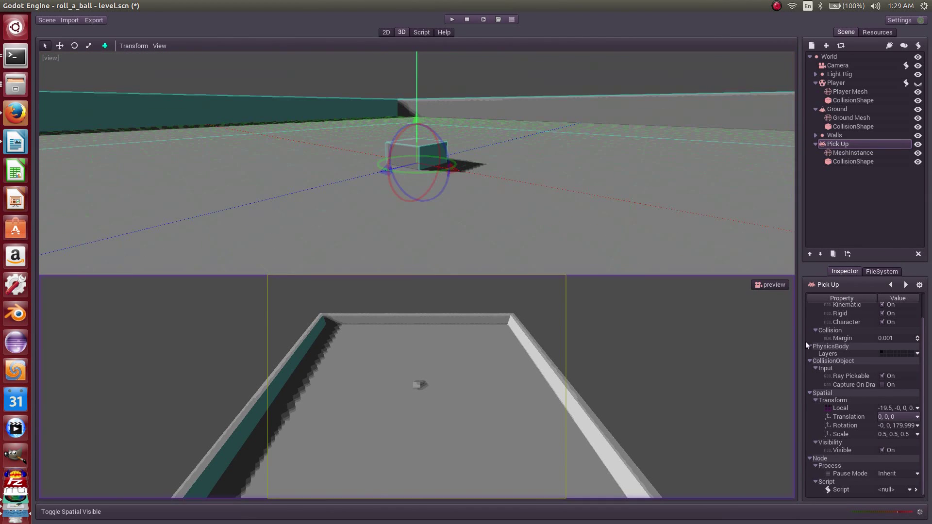
- Set Pick Up's y translation to 1 so it hovers above the floor
left_click(887, 418)
left_click(857, 426)
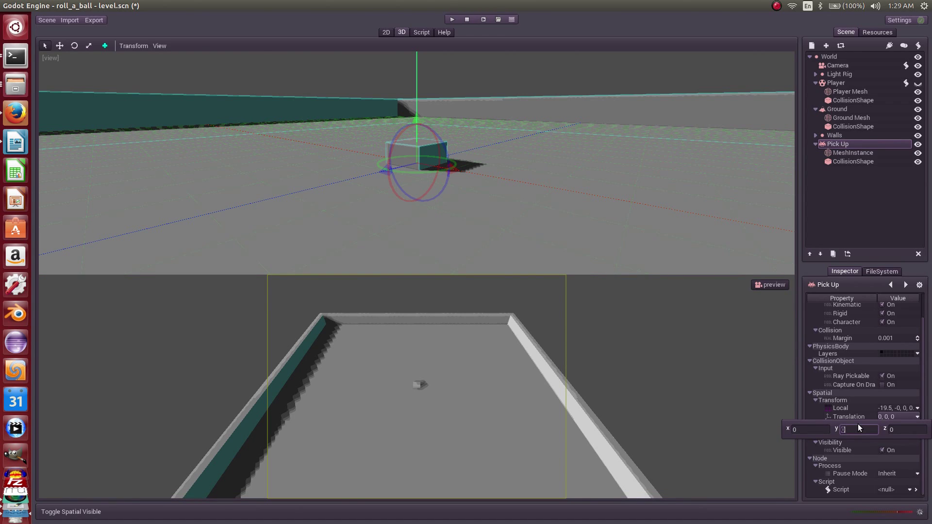
type("1")
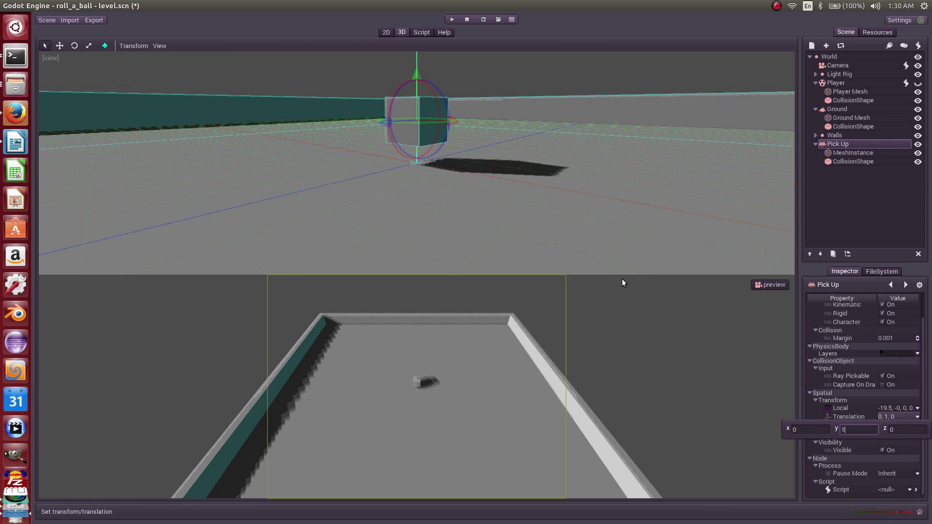
middle_click_drag(396, 173, 340, 97)
- Turn on snapping in the transform options
left_click(134, 46)
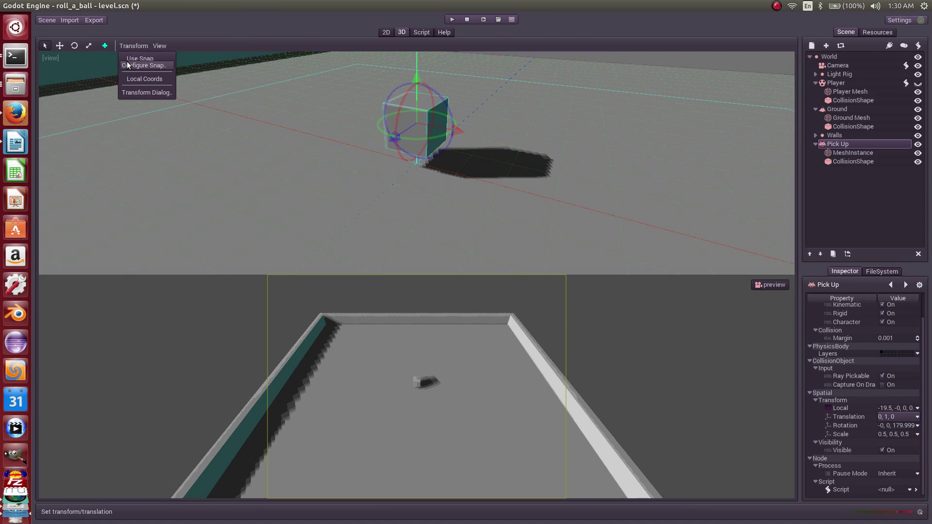
left_click(133, 57)
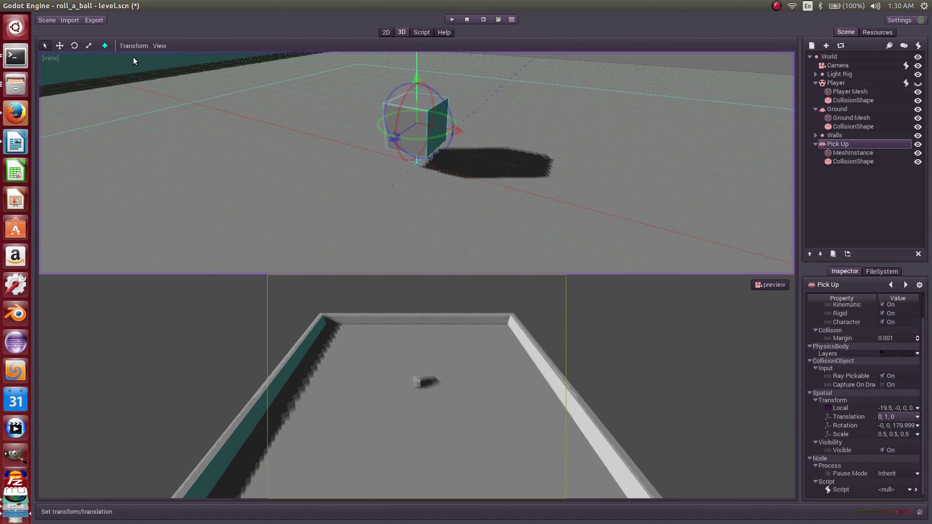
left_click(134, 46)
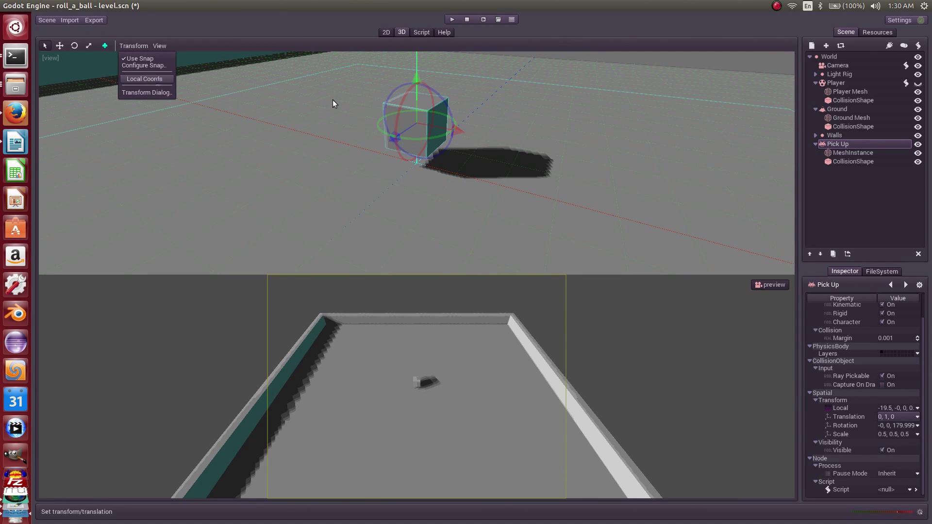
left_click(504, 101)
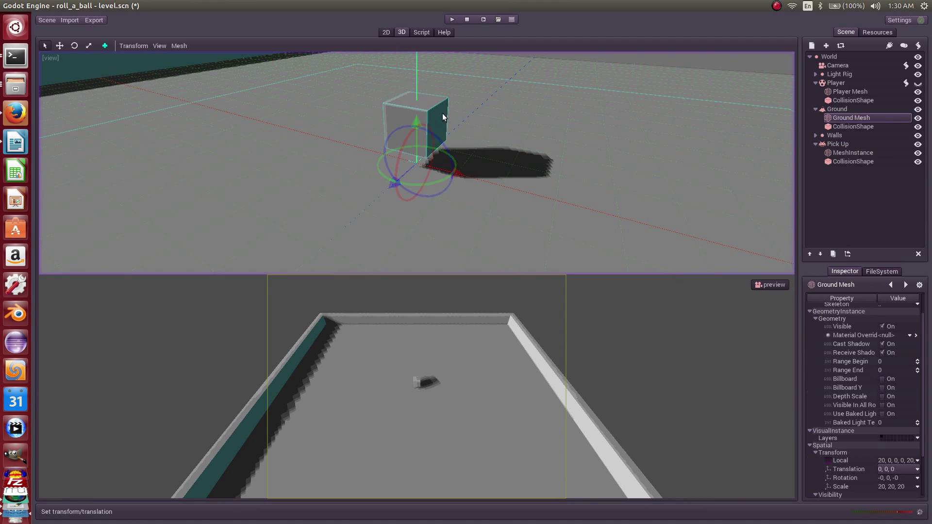
- Rotate the Pick Up cube in Front view until it balances on a corner (x rotation 35.26)
left_click(835, 144)
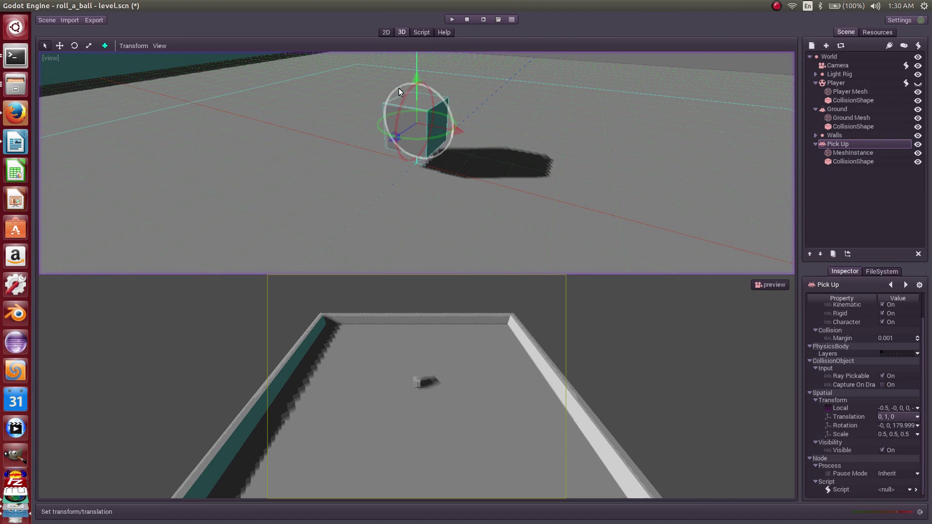
left_click_drag(405, 95, 436, 95)
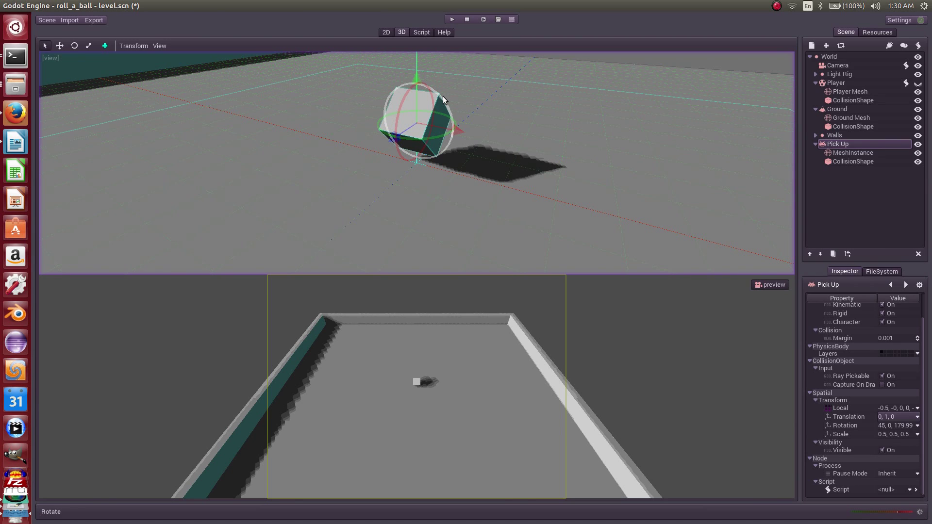
key("KP_1")
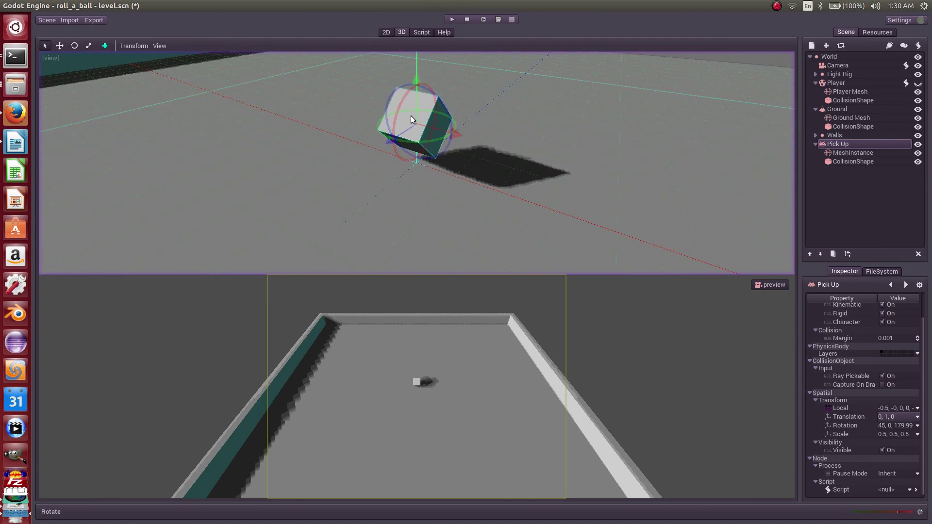
left_click_drag(439, 103, 487, 126)
middle_click_drag(487, 126, 467, 142)
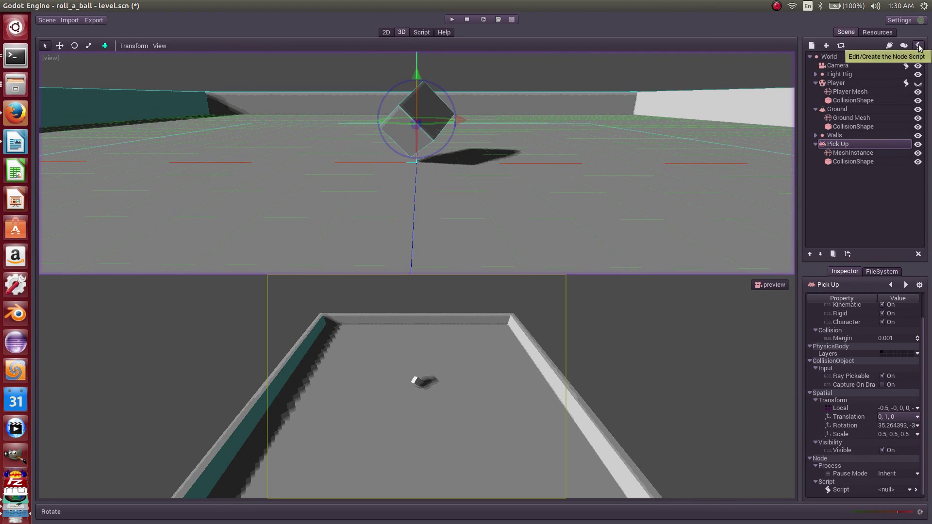
- Create a GDScript for Pick Up saved as pick_up_spin.gd and open it
left_click(849, 144)
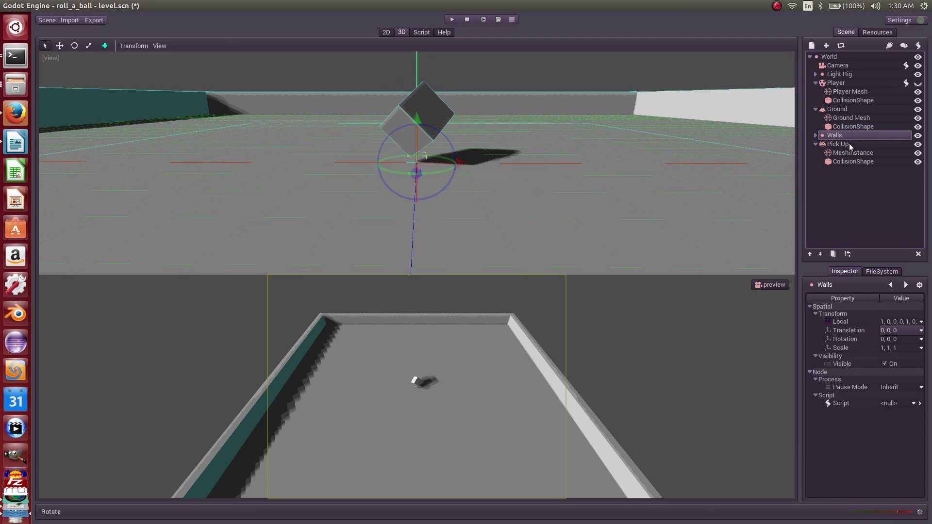
left_click(917, 45)
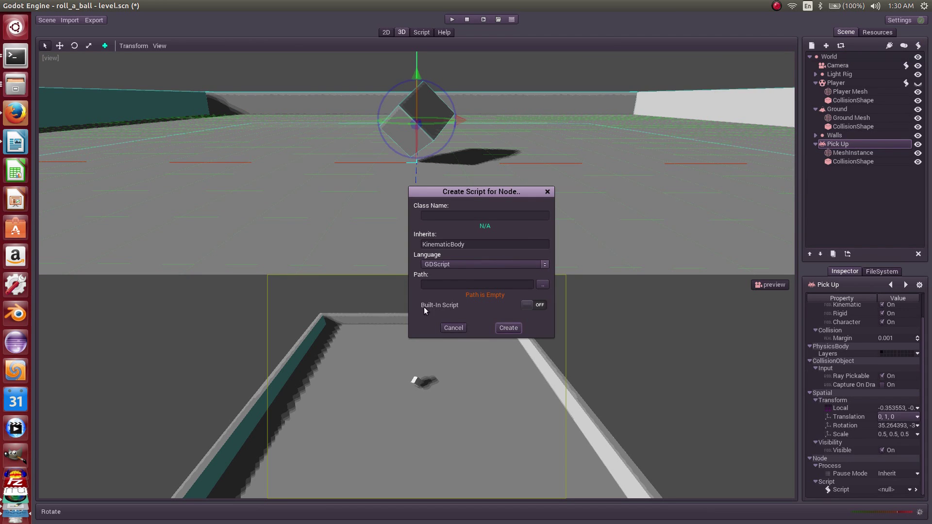
left_click(542, 285)
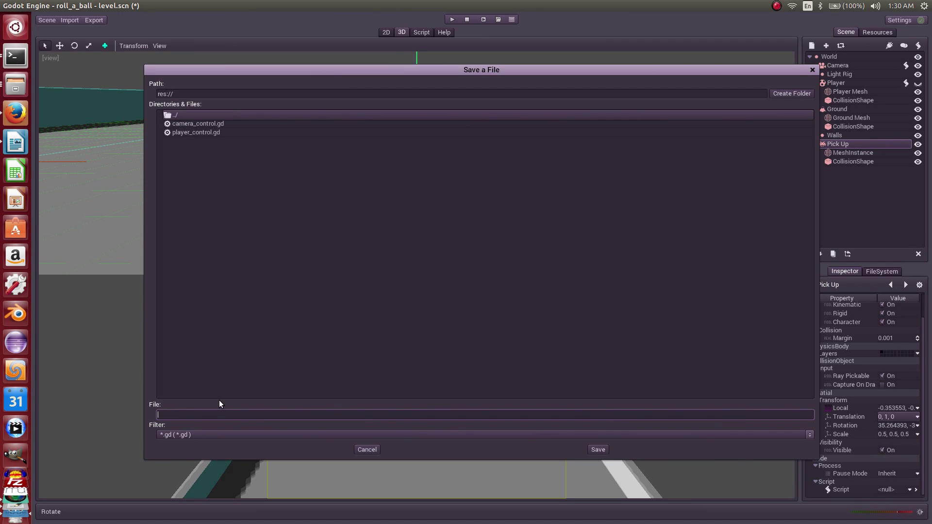
type("pick_up_spin.gd")
left_click(598, 450)
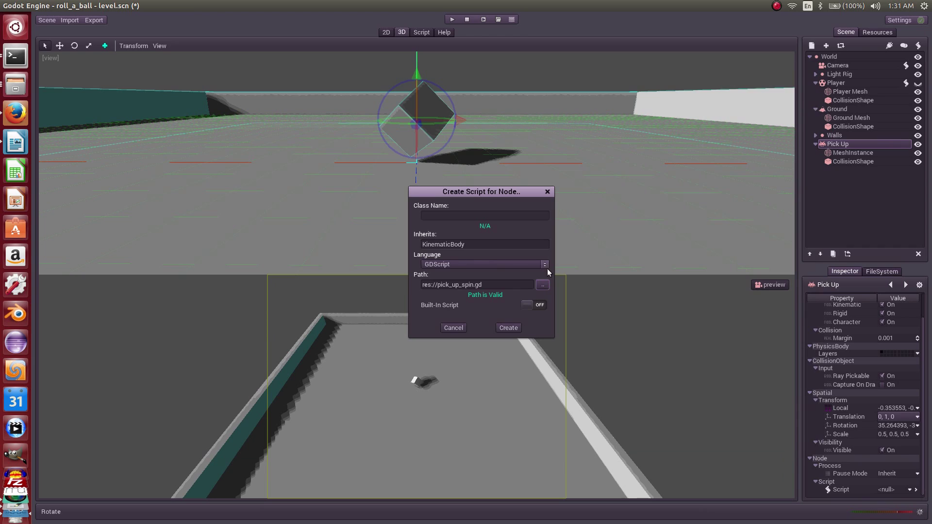
left_click(505, 328)
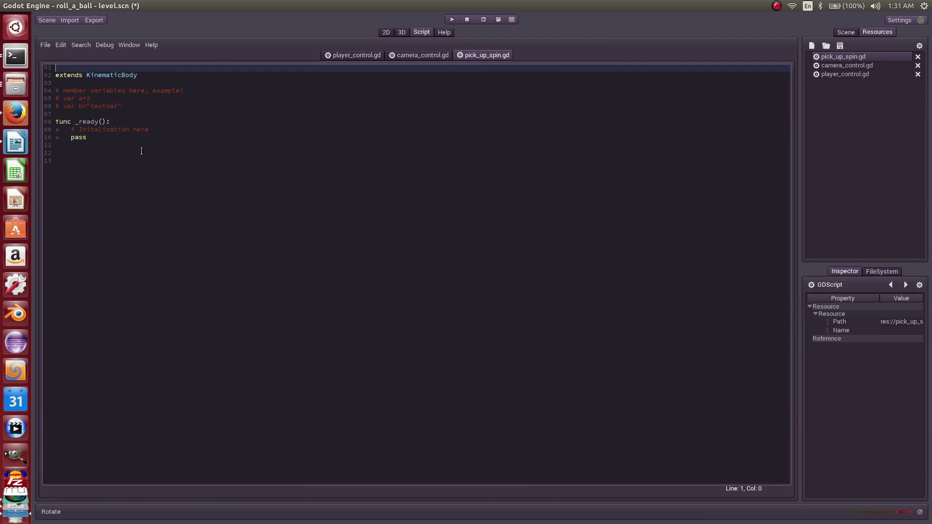
- Paste the tutorial's exported speed variable (0.05) over the sample comment lines 04-06
key("alt+Tab")
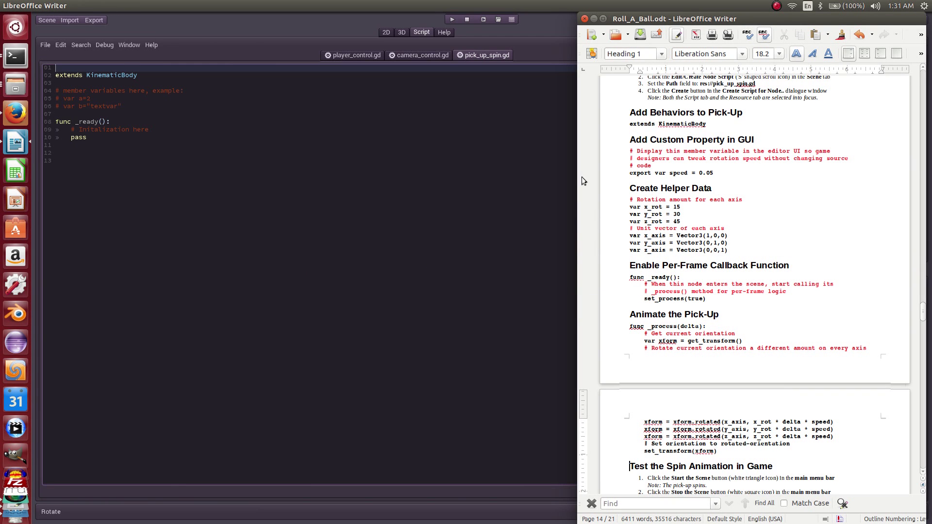
key("alt+Tab")
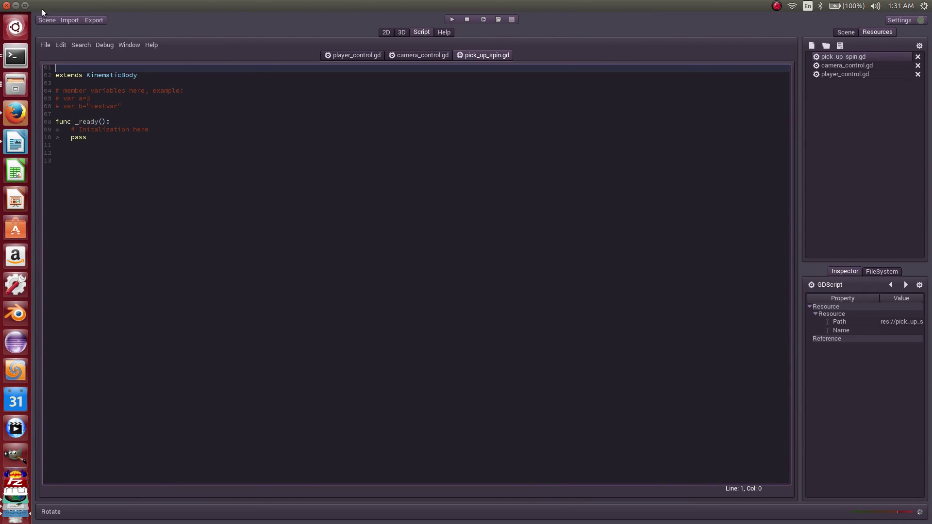
left_click(26, 6)
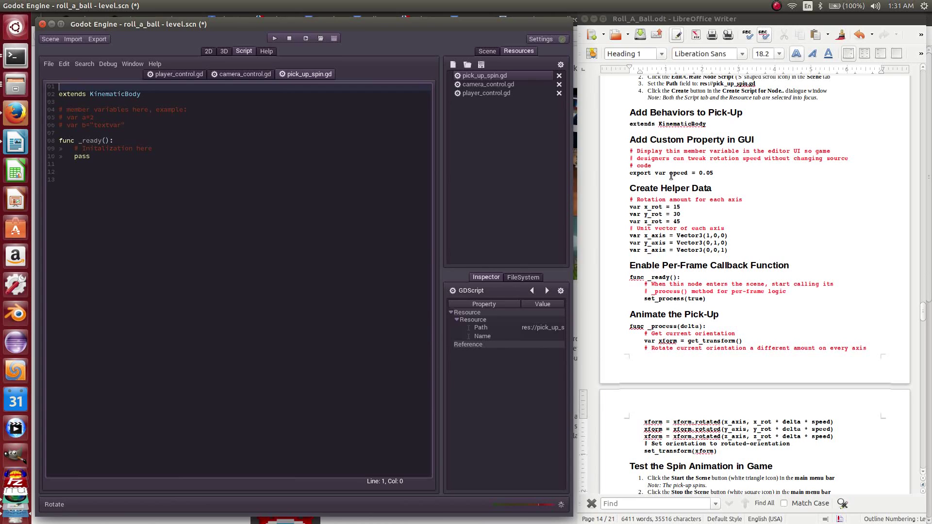
left_click_drag(718, 173, 591, 149)
key("ctrl+c")
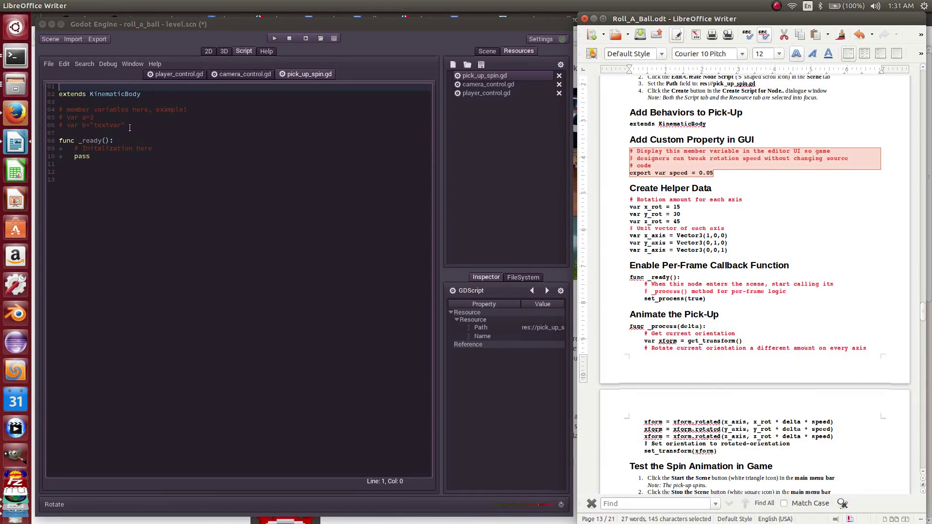
left_click_drag(125, 125, 32, 112)
key("ctrl+v")
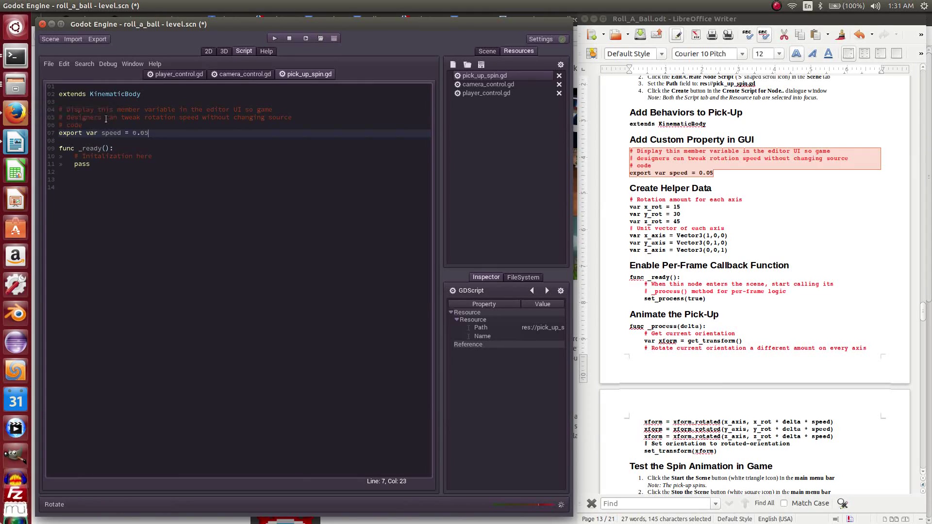
left_click(68, 134)
double_click(68, 134)
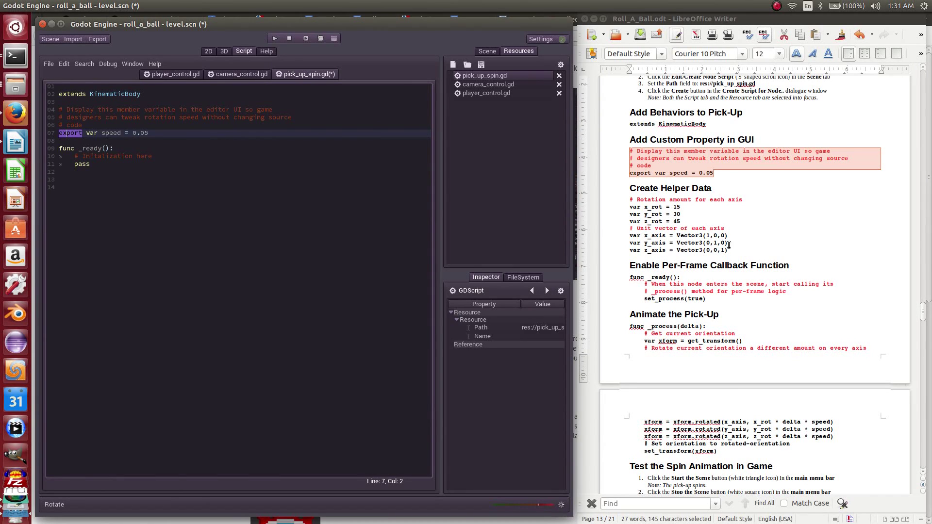
- Copy the tutorial's helper data code and add a blank line after the speed line
left_click_drag(728, 251, 595, 203)
key("ctrl+c")
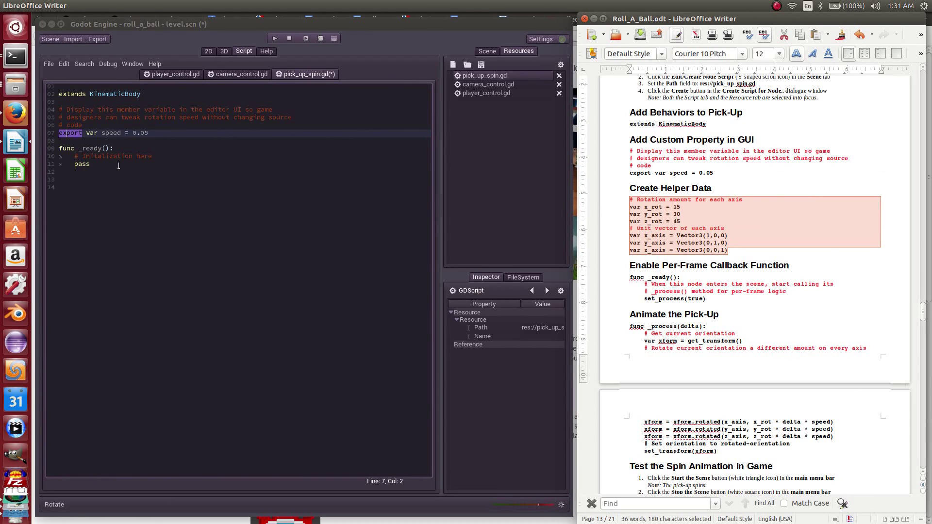
left_click(137, 141)
key("Return")
key("Return")
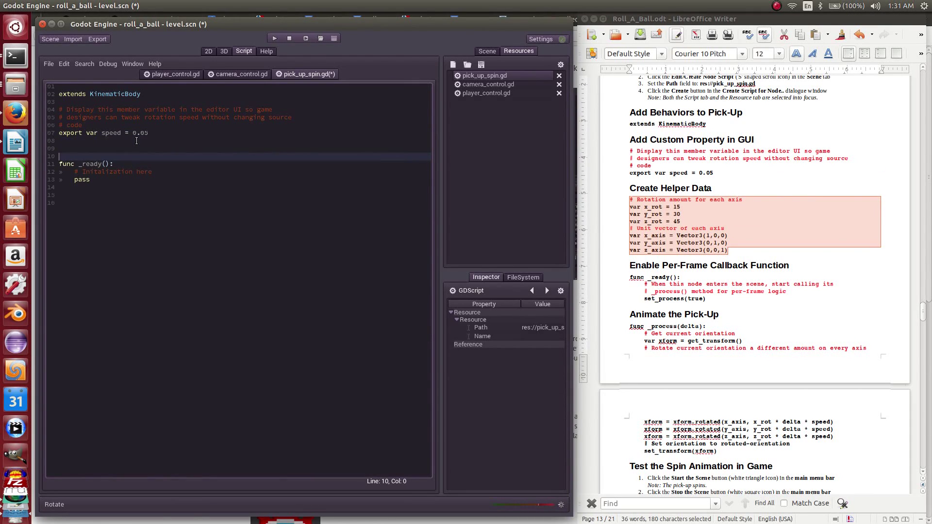
- Paste the x_rot, y_rot, z_rot and axis vector helper variables after speed
key("Up")
key("ctrl+v")
left_click(117, 172)
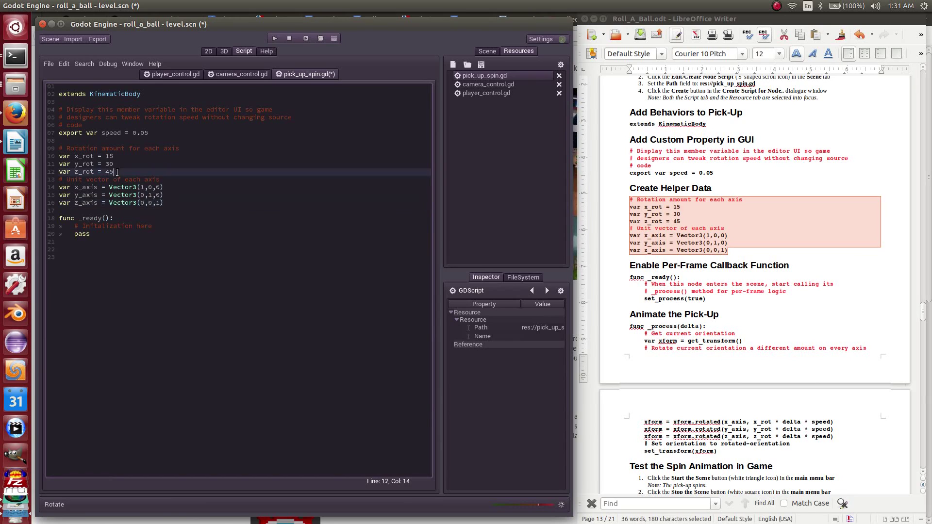
left_click(78, 156)
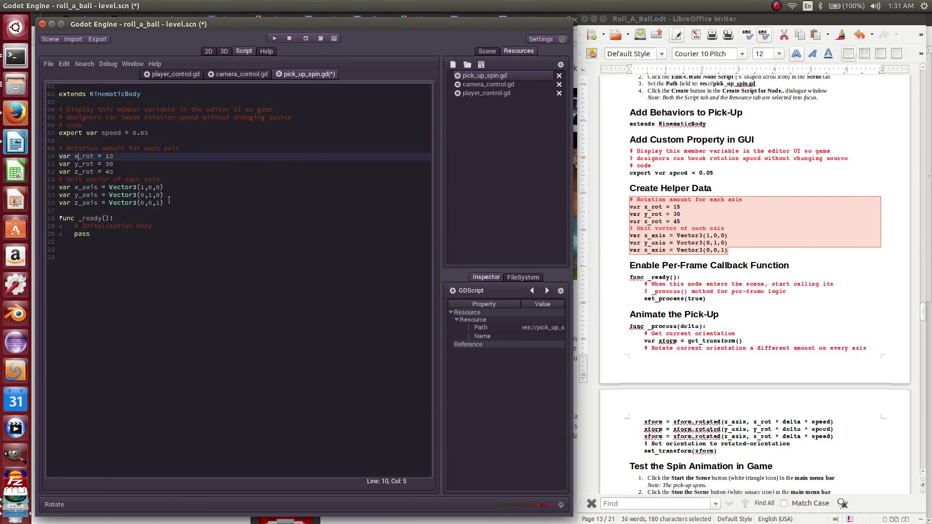
left_click(169, 204)
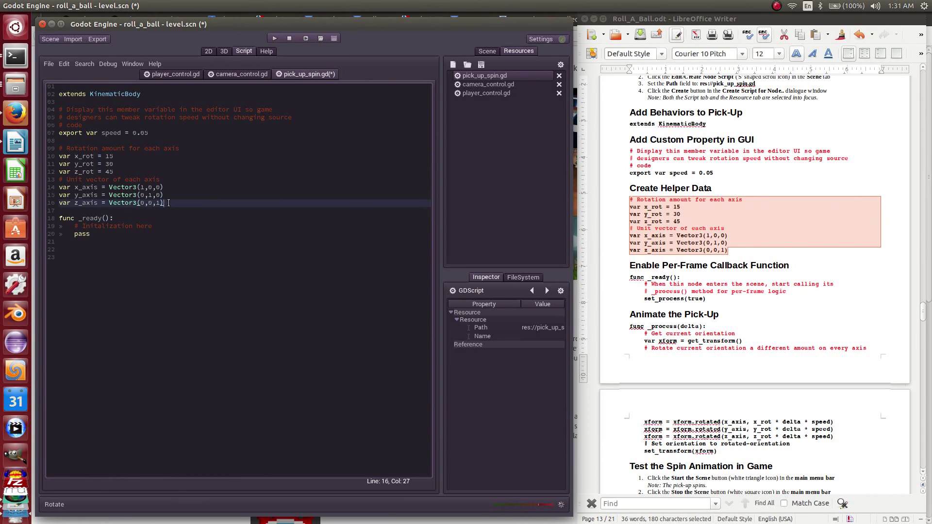
key("shift+Home")
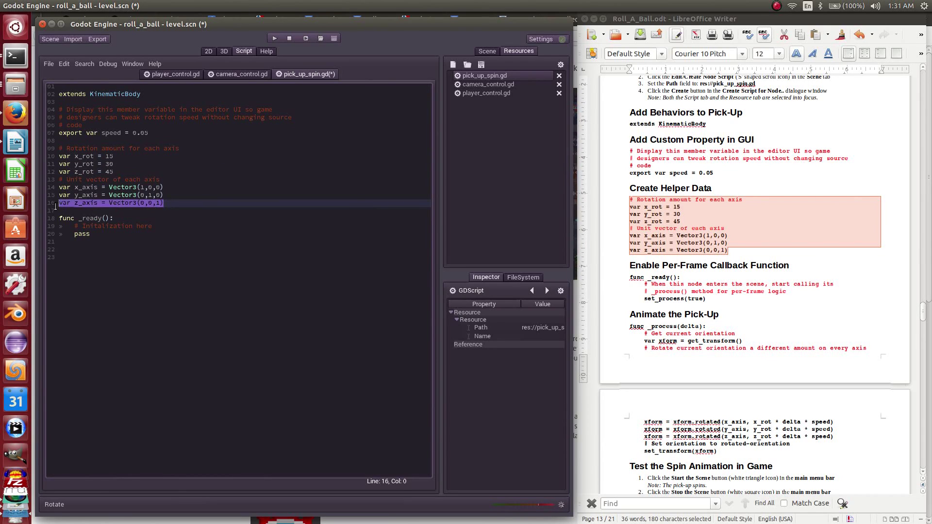
left_click(162, 195)
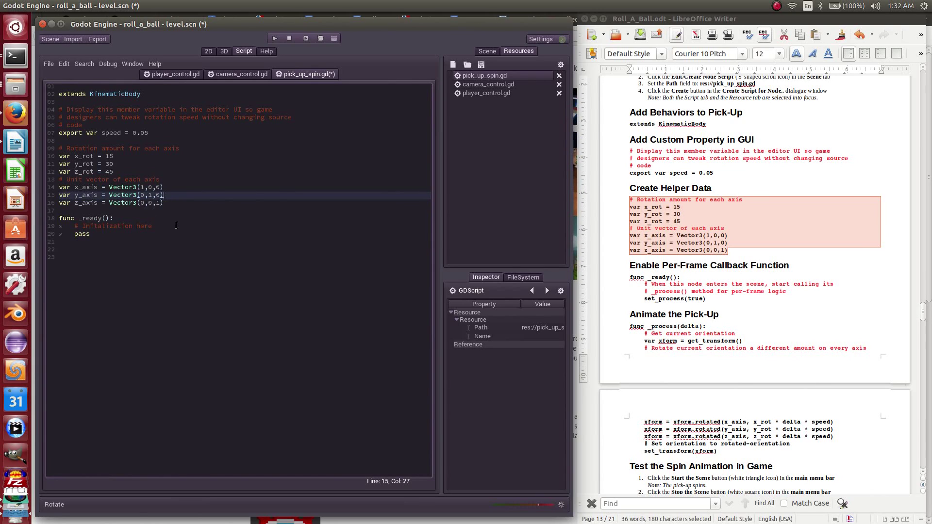
- Replace the _ready function with the tutorial's version calling set_process(true)
left_click_drag(626, 276, 756, 299)
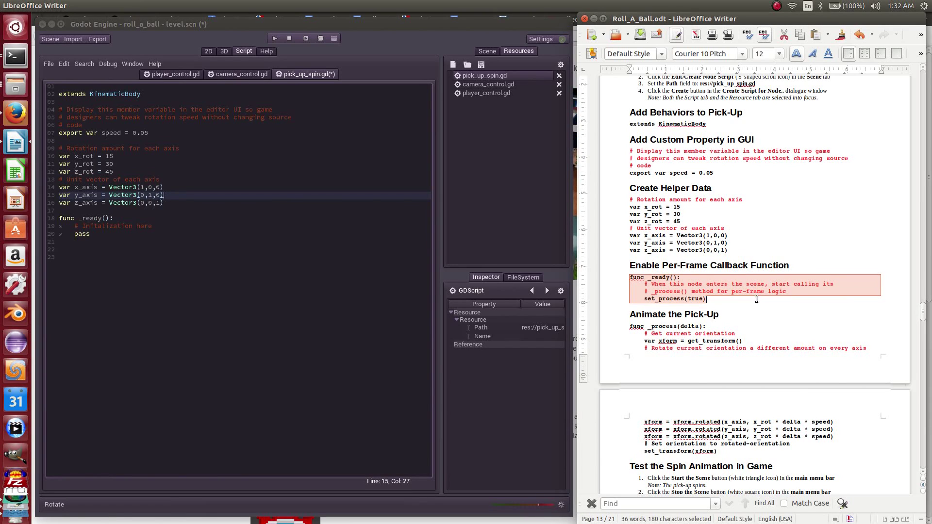
left_click_drag(149, 237, 48, 222)
type("func _ready():     # When this node enters the scene, start calling its     # _process() method for per-frame logic     set_process(true)")
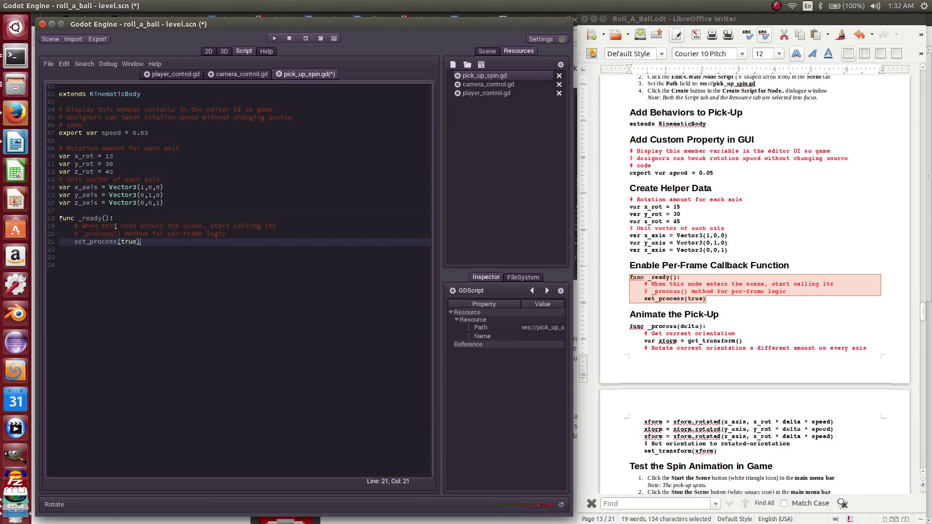
left_click(74, 241)
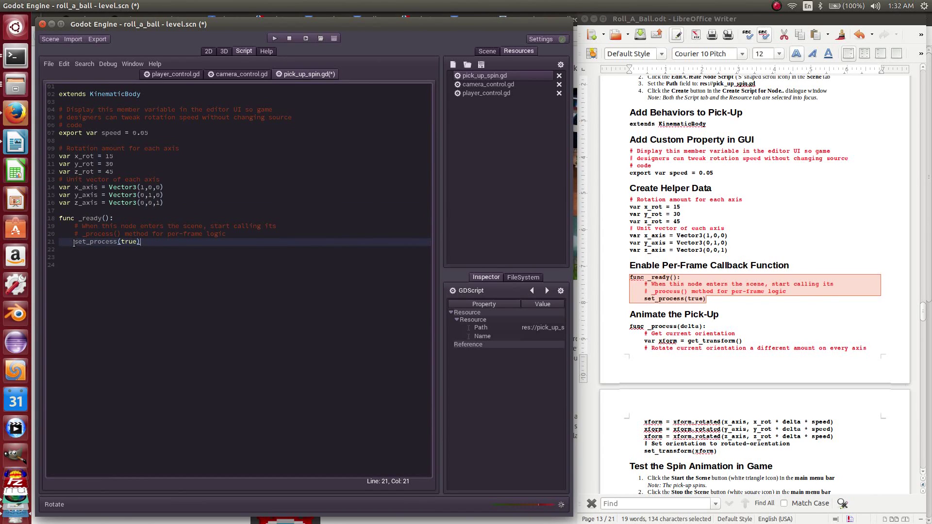
triple_click(105, 242)
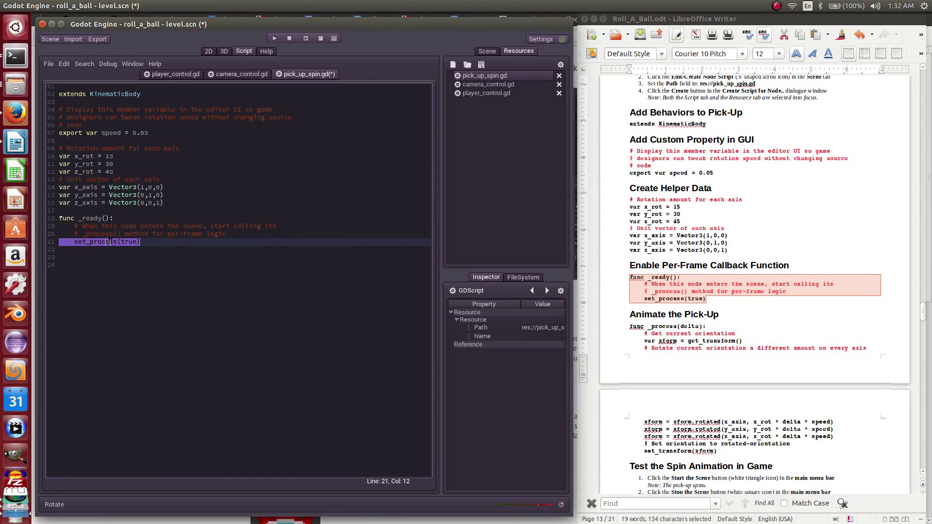
left_click(162, 244)
key("Return")
key("Return")
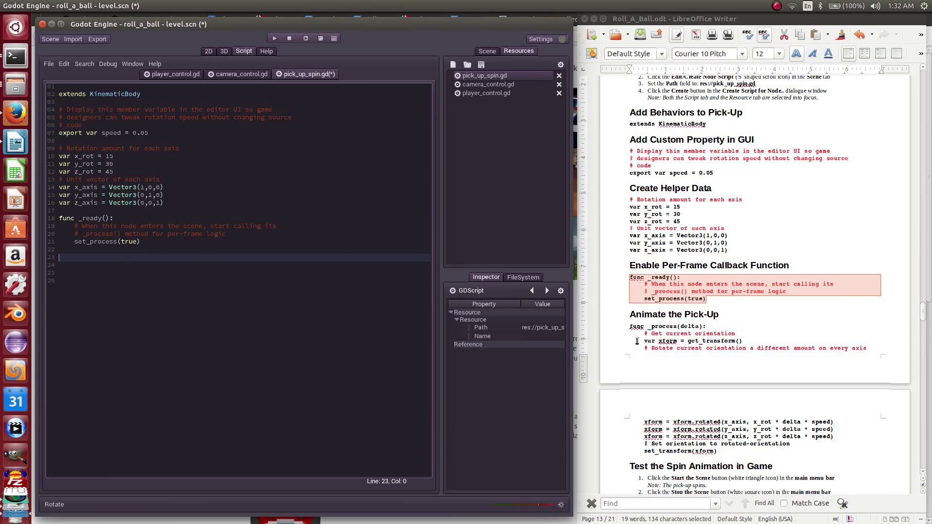
- Paste the tutorial's _process(delta) function after _ready on line 23
left_click_drag(629, 326, 765, 450)
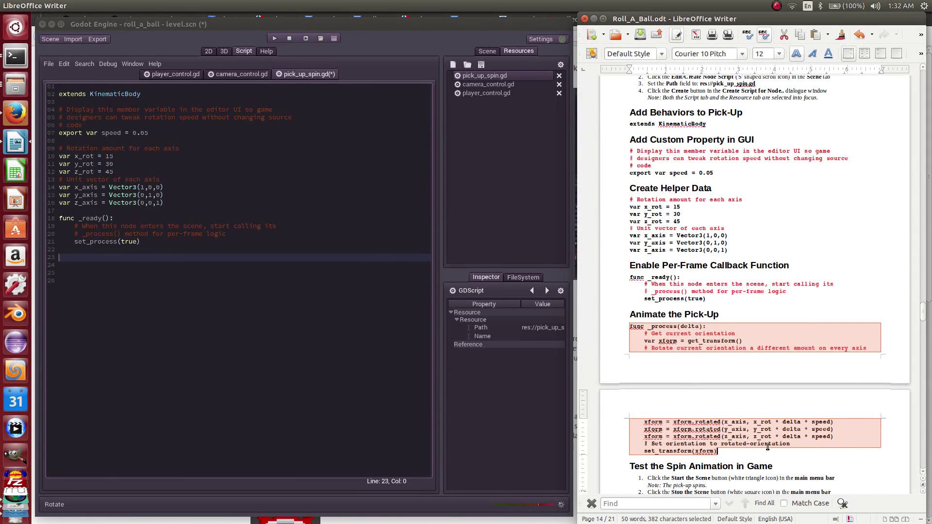
left_click(108, 257)
type("func _process(delta):     # Get current orientation     var xform = get_transform()     # Rotate current orientation a different amount on every axis     xform = xform.rotated(x_axis, x_rot * delta * speed)     xform = xform.rotated(y_axis, y_rot * delta * speed)     xform = xform.rotated(z_axis, z_rot * delta * speed)     # Set orientation to rotated-orientation     set_transform(xform)")
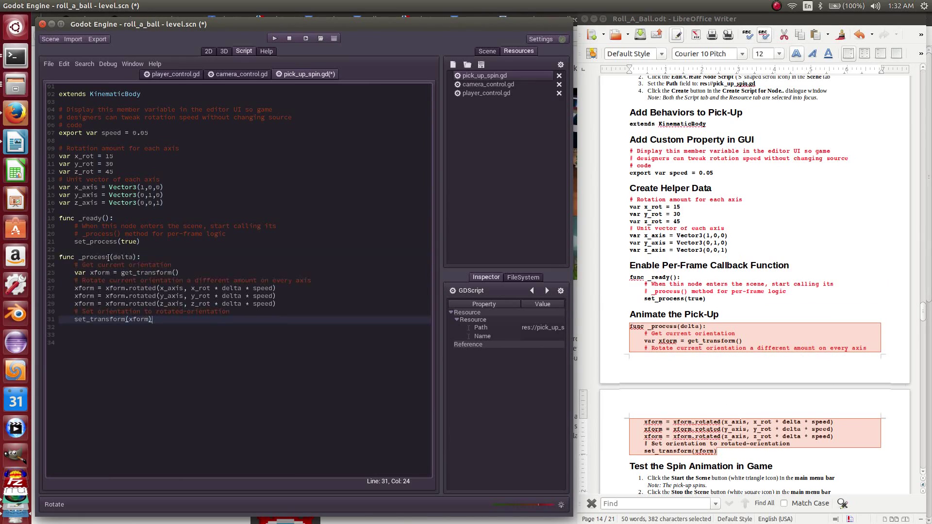
double_click(130, 273)
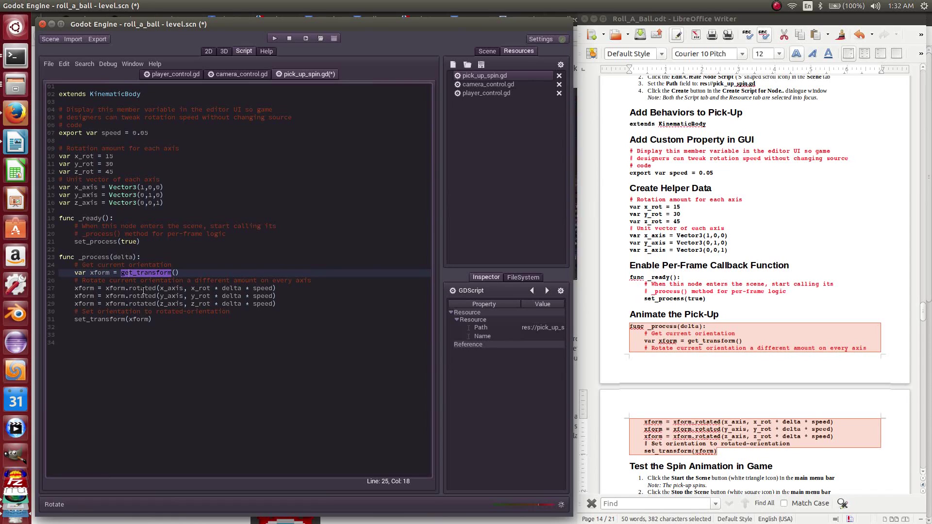
- Review the x, y, z rotation lines and set_transform(xform) against the helper variables
double_click(193, 289)
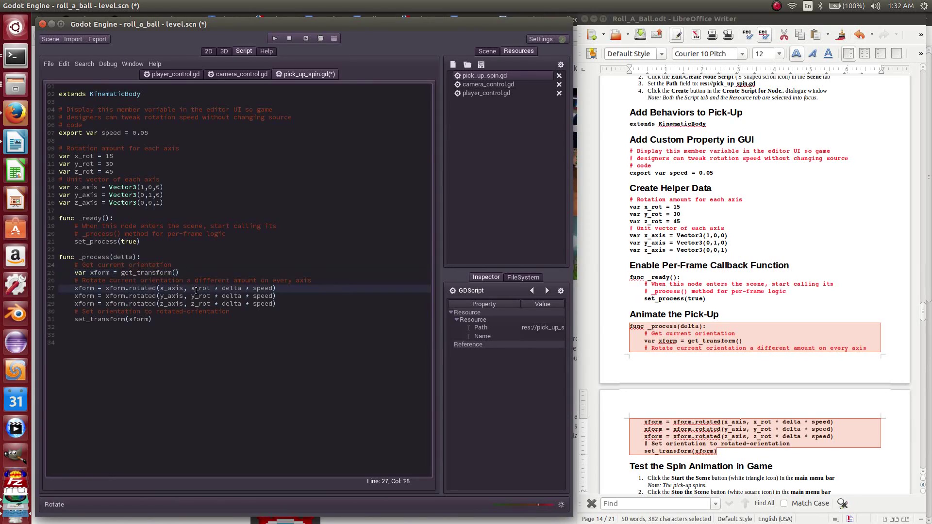
left_click(78, 156)
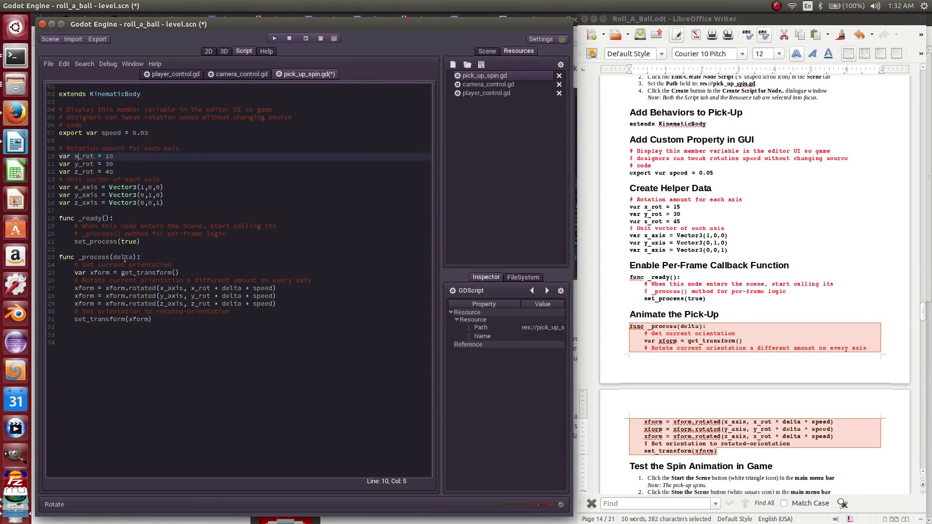
left_click(229, 288)
double_click(229, 288)
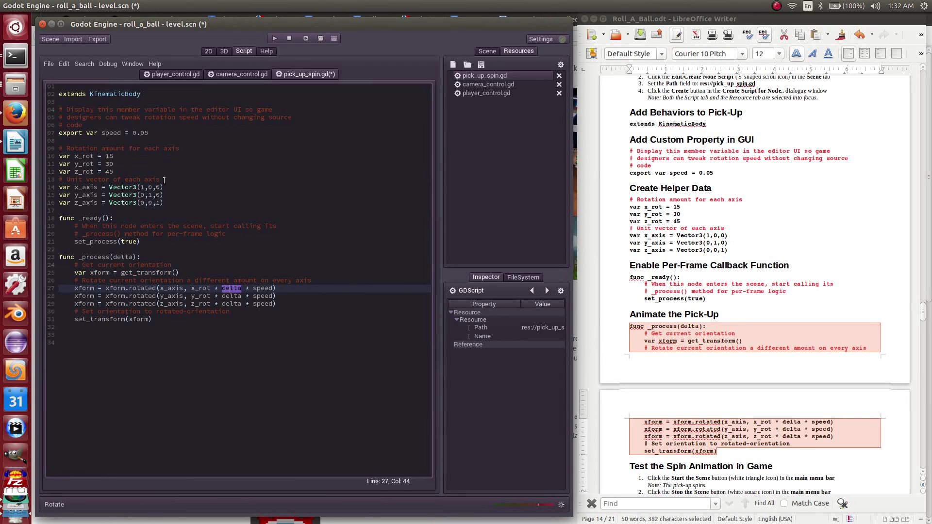
double_click(262, 288)
left_click(168, 303)
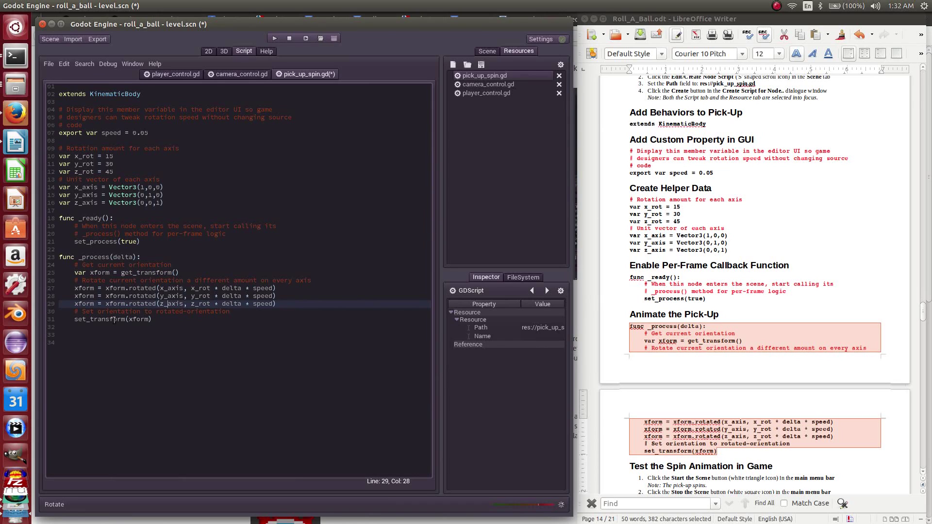
left_click(106, 320)
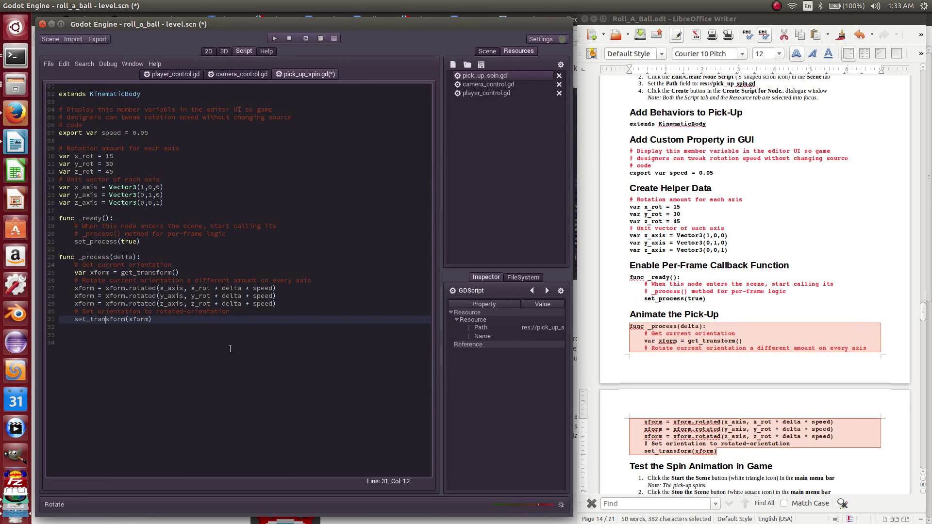
- Run the level to watch the pick-up spin, then stop the game
left_click(273, 39)
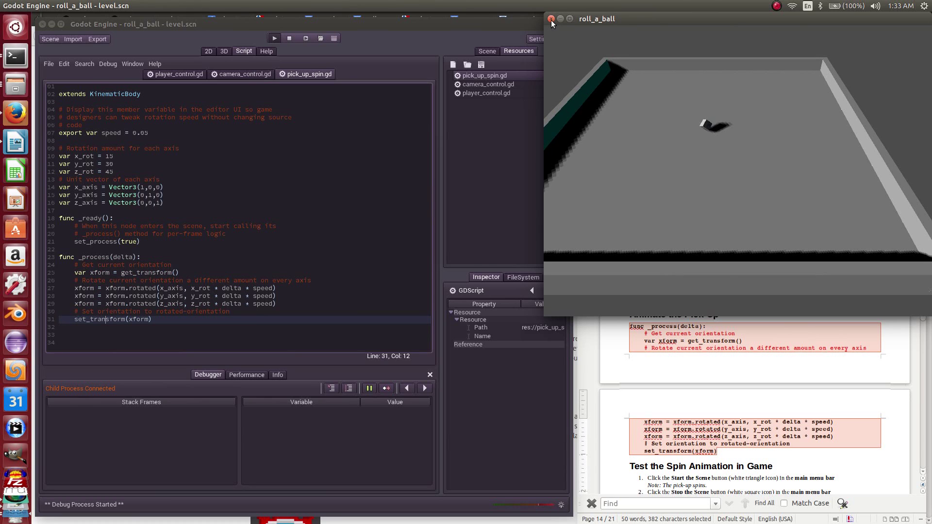
left_click(290, 39)
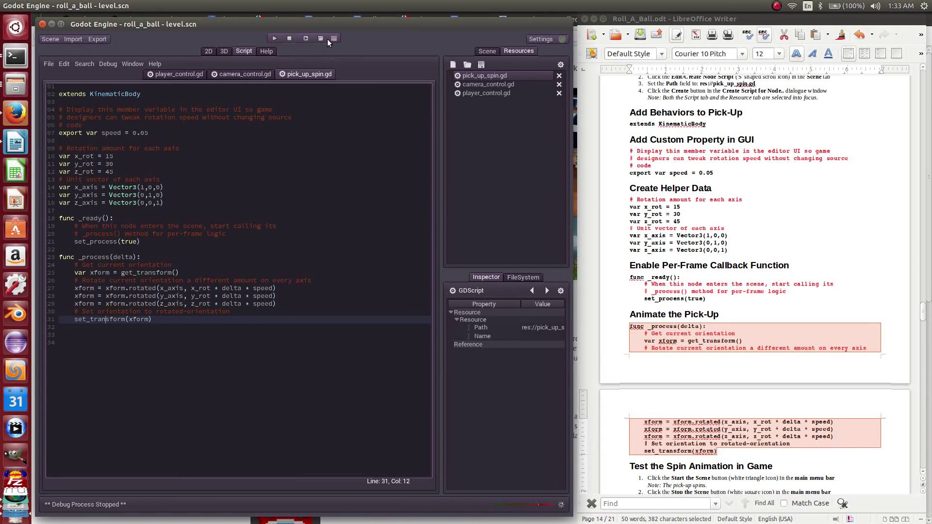
- Convert the Pick Up branch to a sub-scene saved as pick_up.scn
left_click(487, 51)
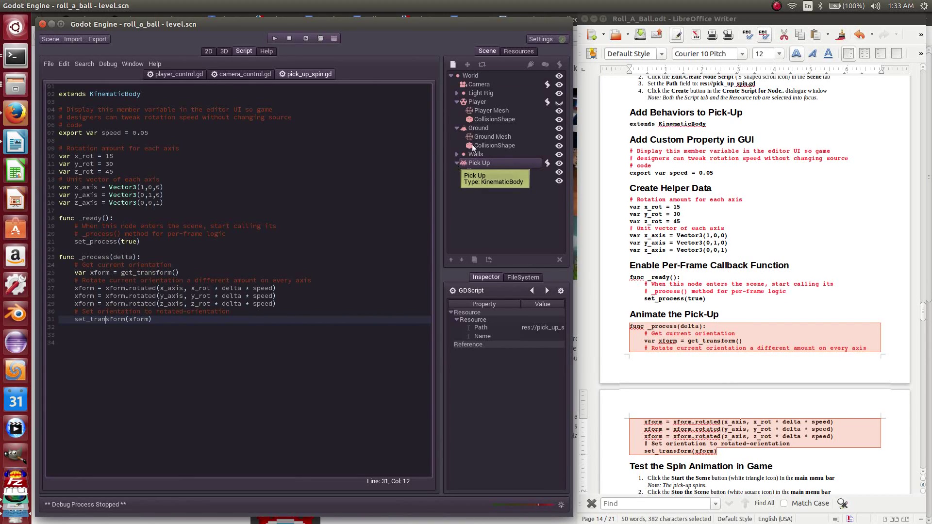
left_click(62, 24)
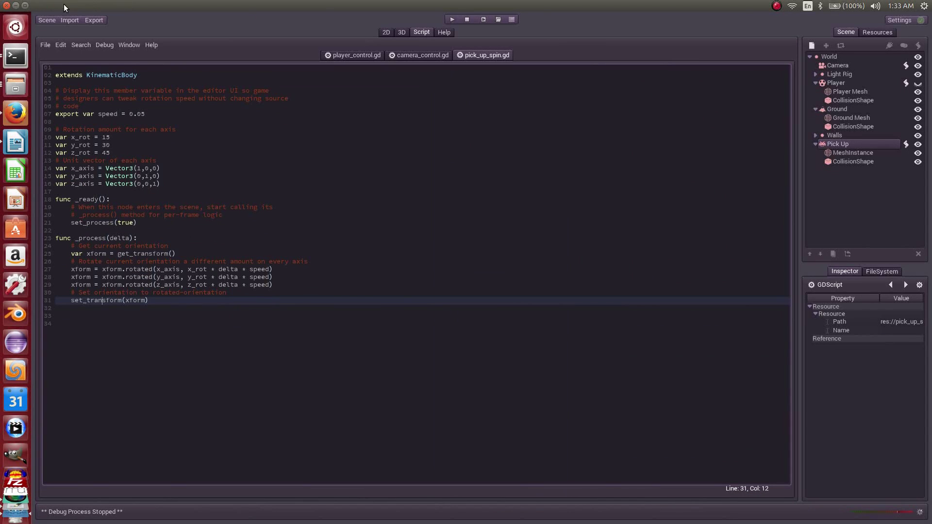
left_click(47, 20)
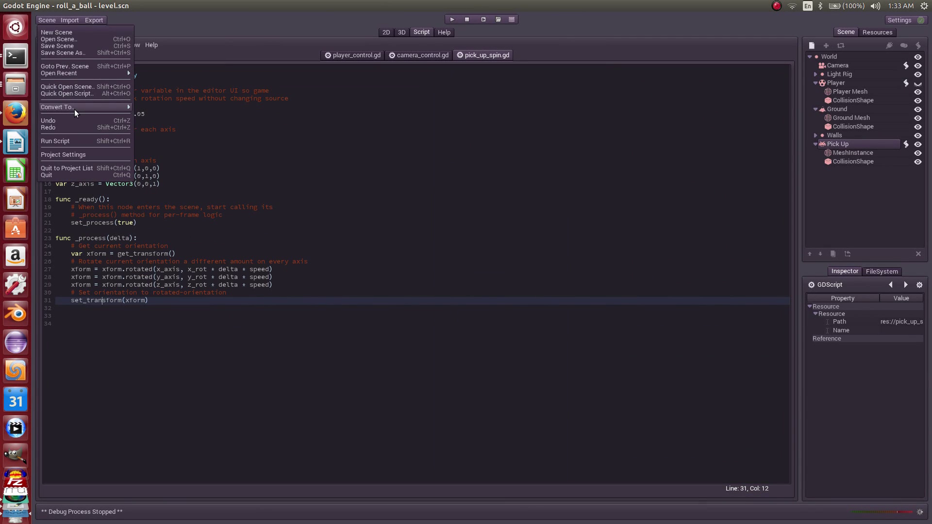
mouse_move(77, 107)
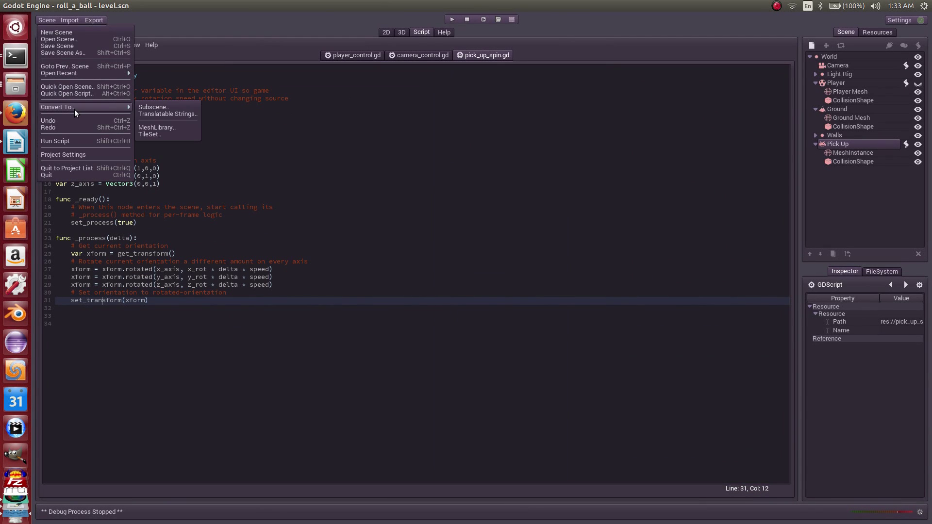
left_click(187, 108)
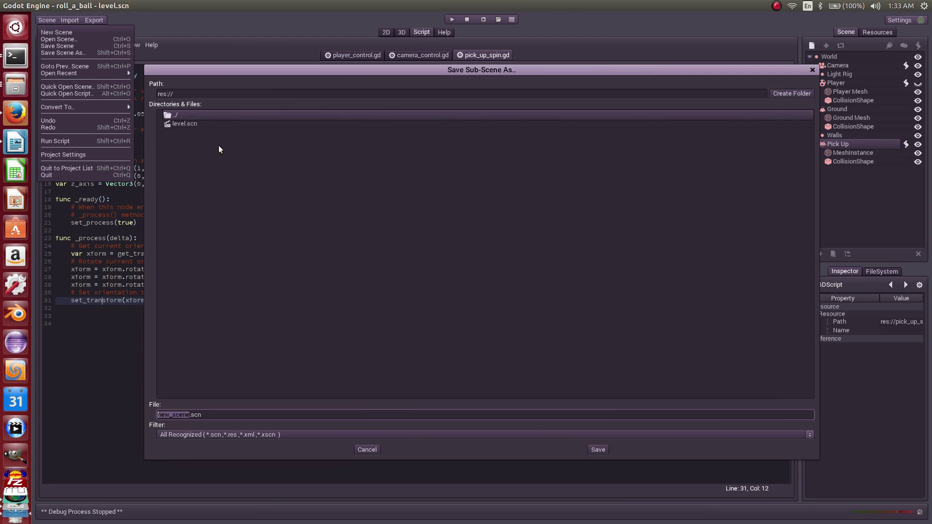
key("Right")
key("BackSpace")
key("BackSpace")
key("BackSpace")
key("BackSpace")
key("BackSpace")
key("BackSpace")
key("BackSpace")
key("BackSpace")
key("BackSpace")
type("pick_up")
key("Return")
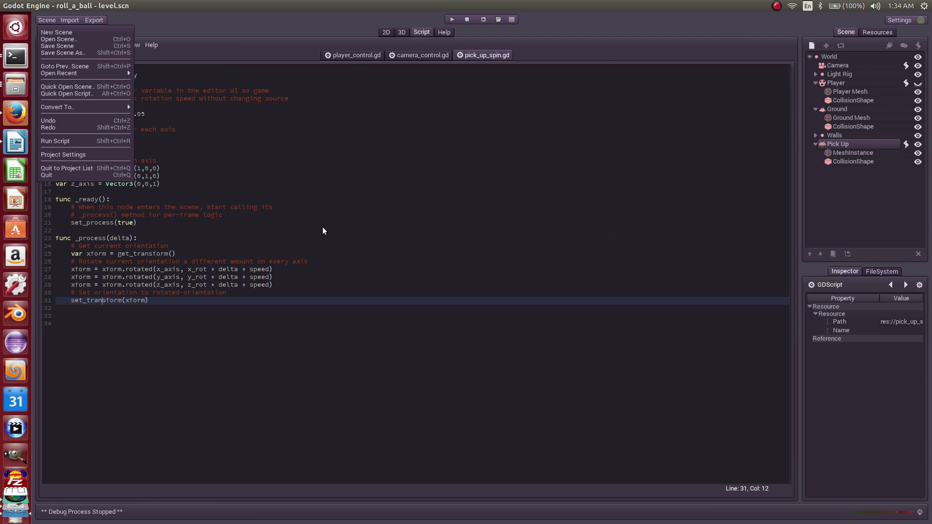
left_click(361, 193)
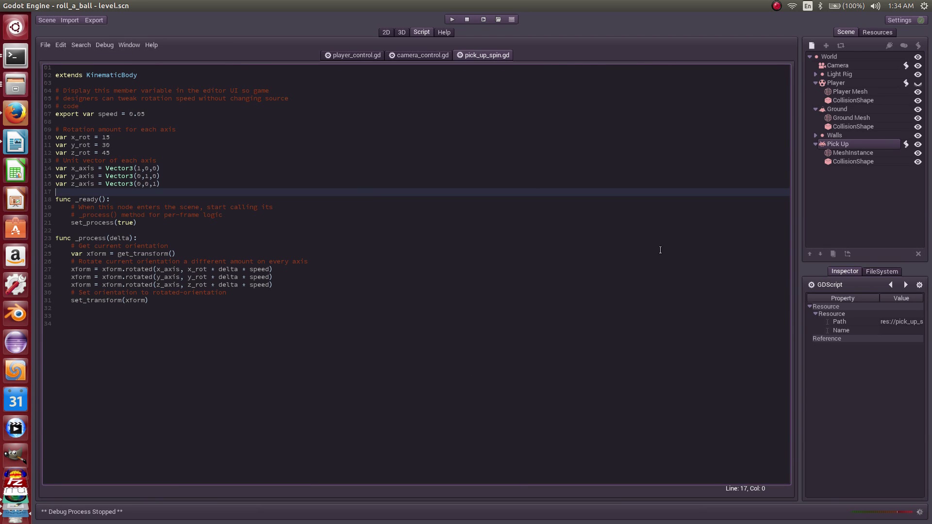
- Open the pick_up.scn scene from the project files
left_click(872, 273)
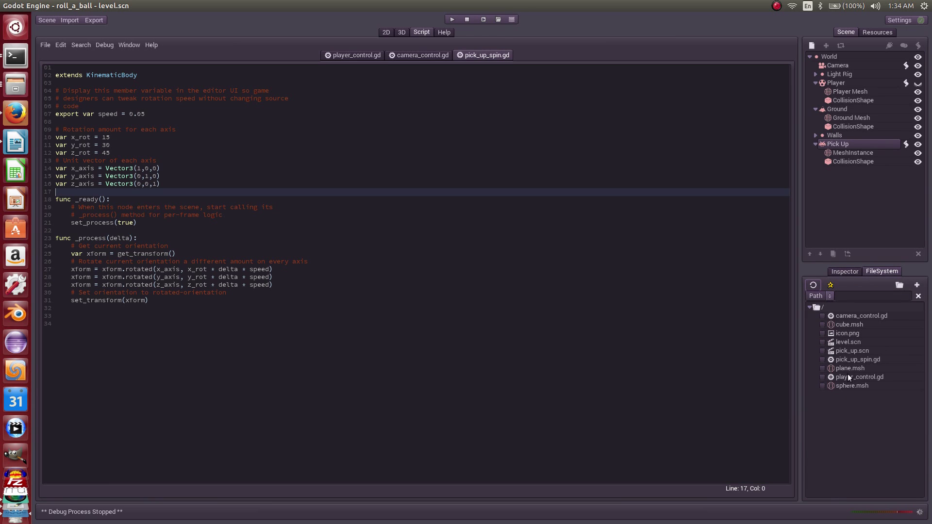
left_click(853, 349)
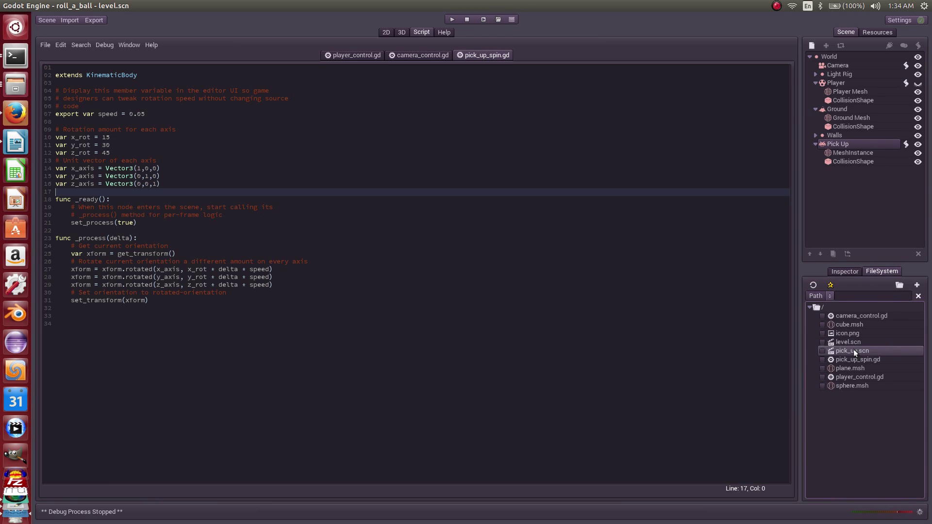
left_click(46, 20)
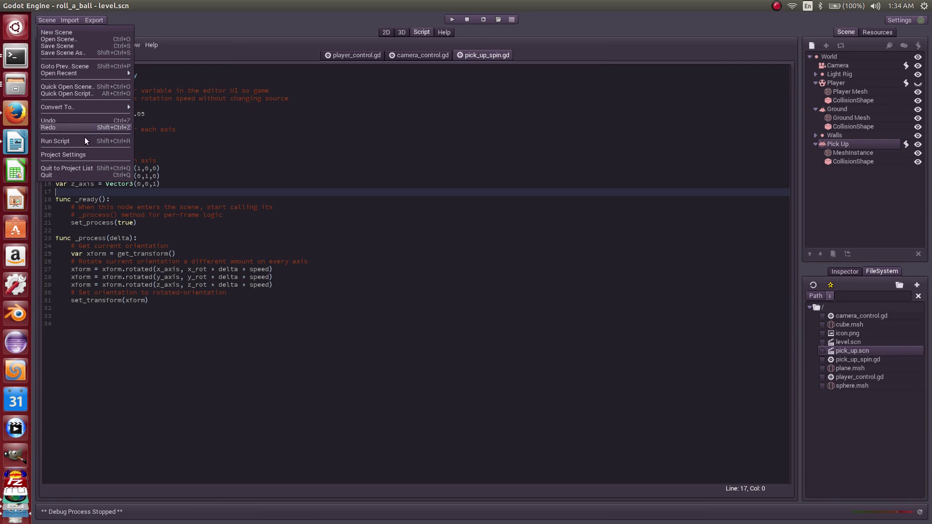
left_click(67, 41)
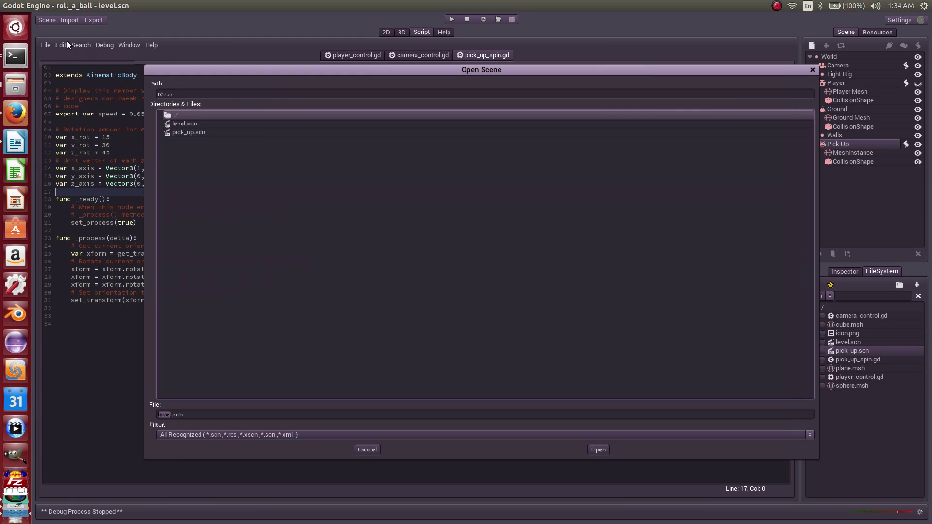
left_click(180, 132)
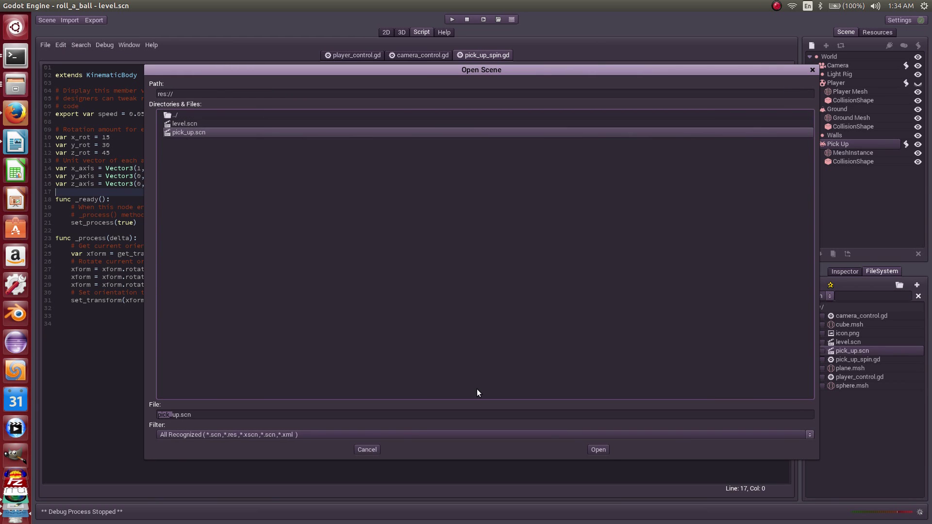
left_click(597, 448)
- Inspect the Pick Up root and its MeshInstance and CollisionShape children
scroll(425, 244, "down", 5)
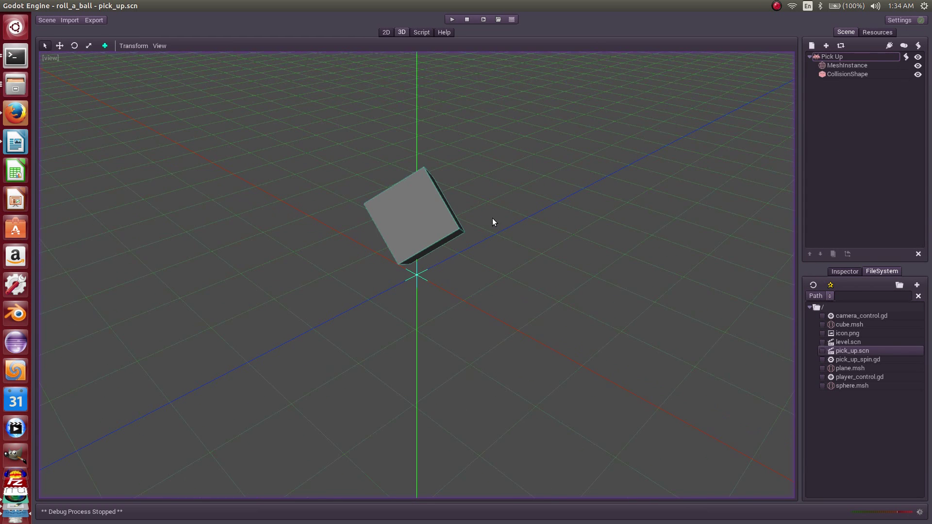
left_click(846, 67)
left_click(846, 74)
left_click(834, 65)
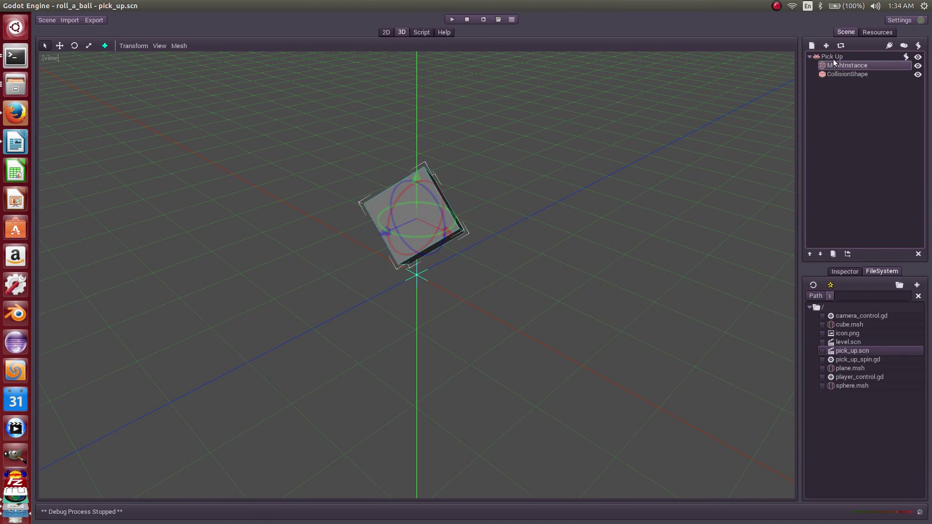
left_click(832, 57)
left_click(845, 65)
left_click(845, 73)
left_click(829, 58)
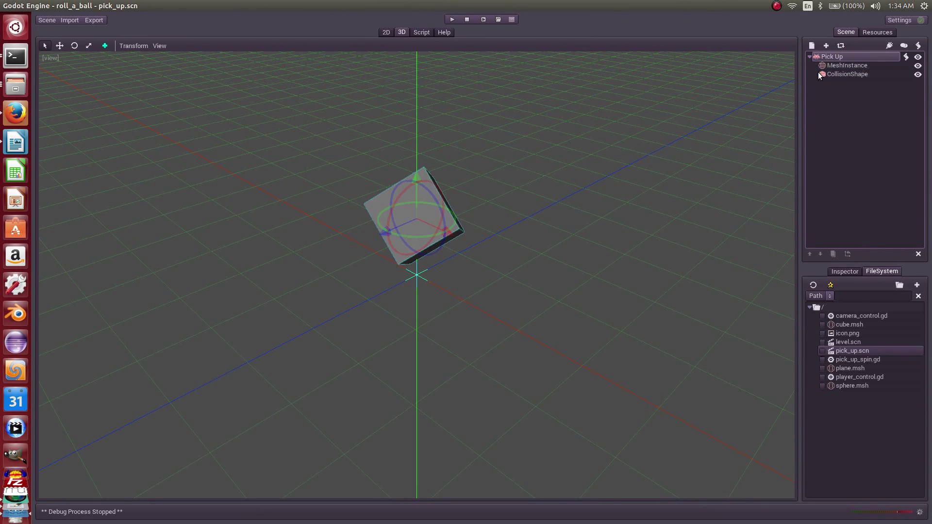
left_click(41, 22)
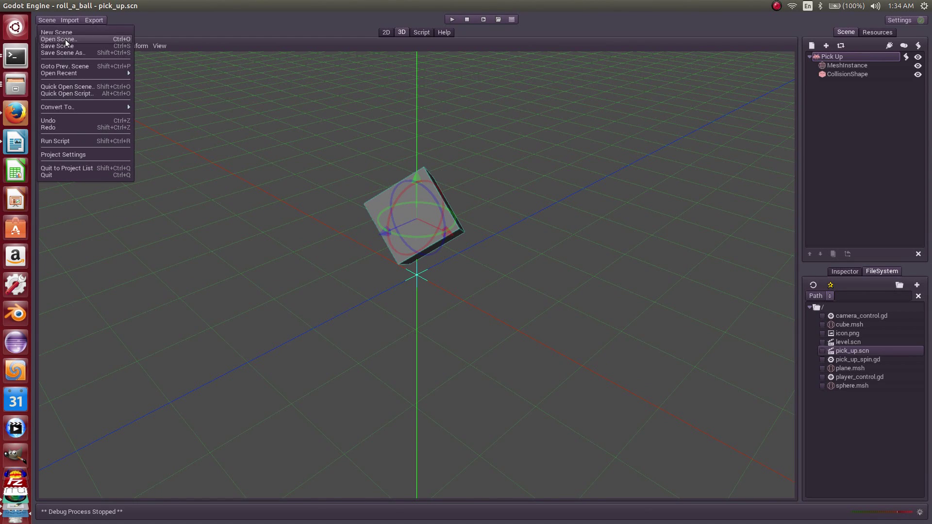
- Return to the level.scn scene, preview through the Camera, and orbit down toward the cube
mouse_move(126, 74)
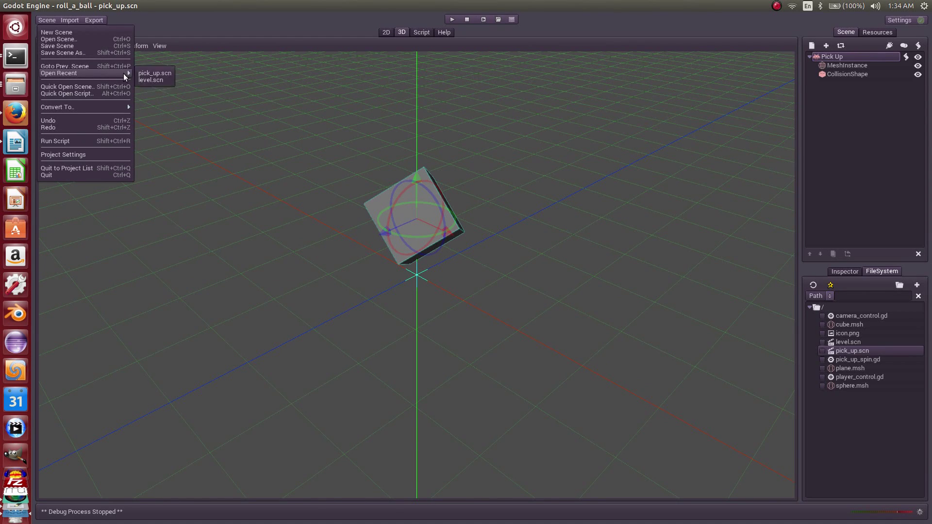
left_click(161, 81)
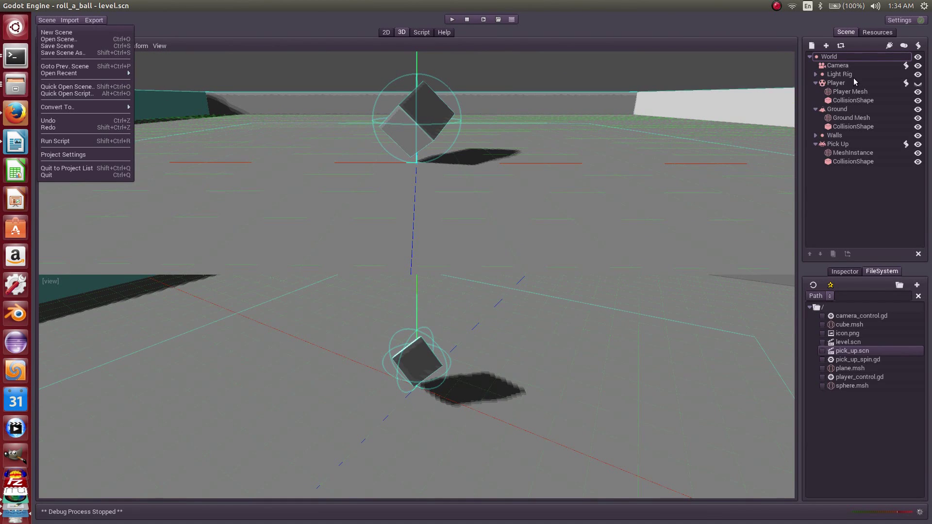
left_click(706, 280)
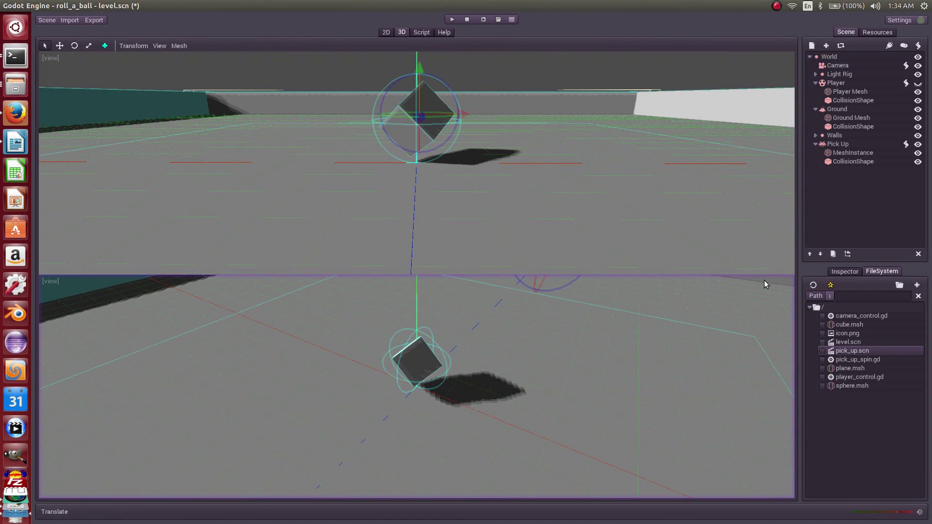
left_click(764, 281)
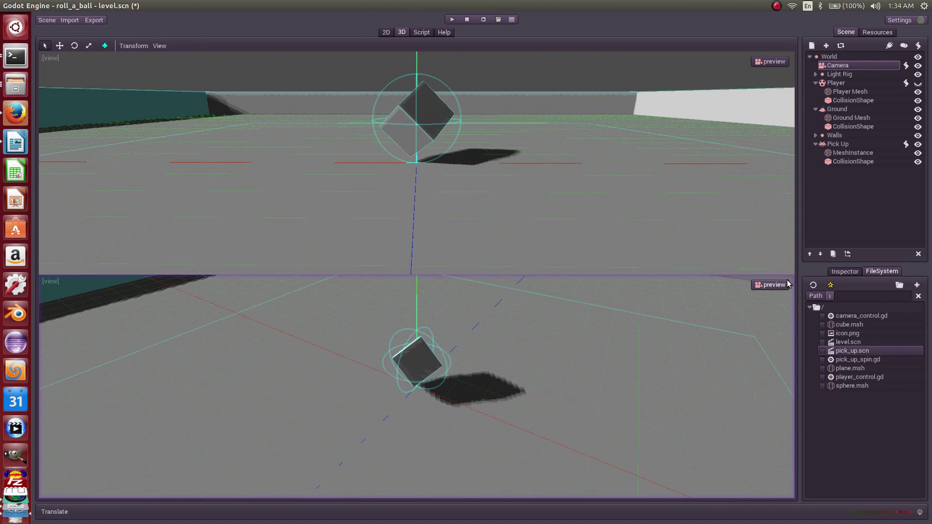
left_click(770, 285)
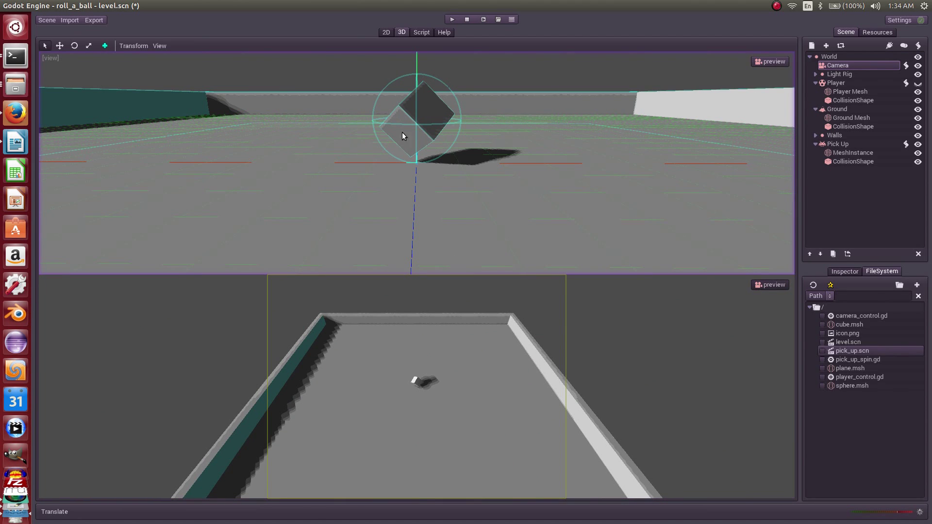
middle_click_drag(401, 132, 396, 183)
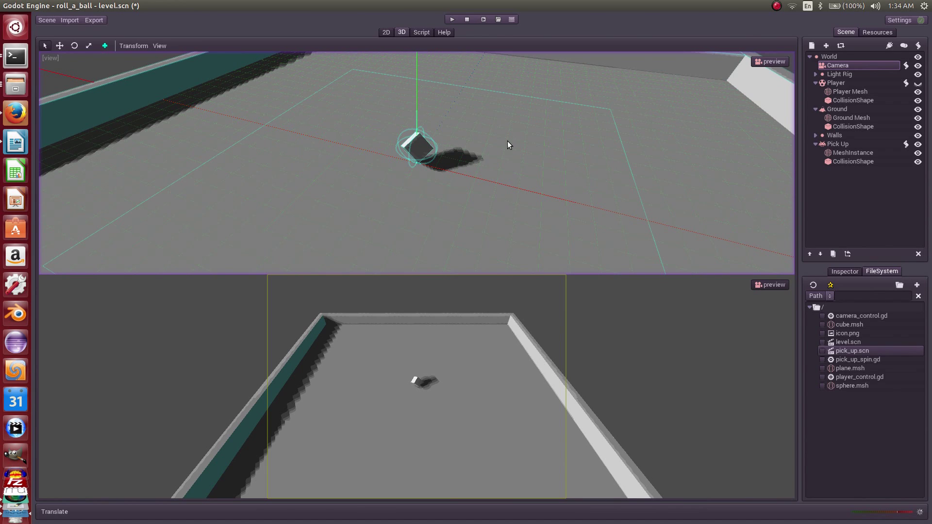
- Switch the upper view to Top, zoom out over the arena, and select Pick Up
left_click(45, 59)
left_click(62, 69)
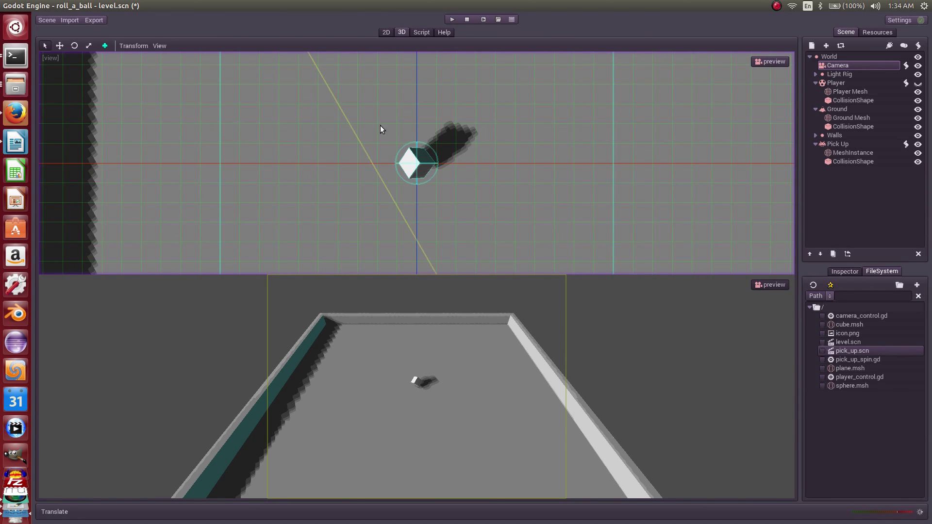
scroll(442, 148, "down", 5)
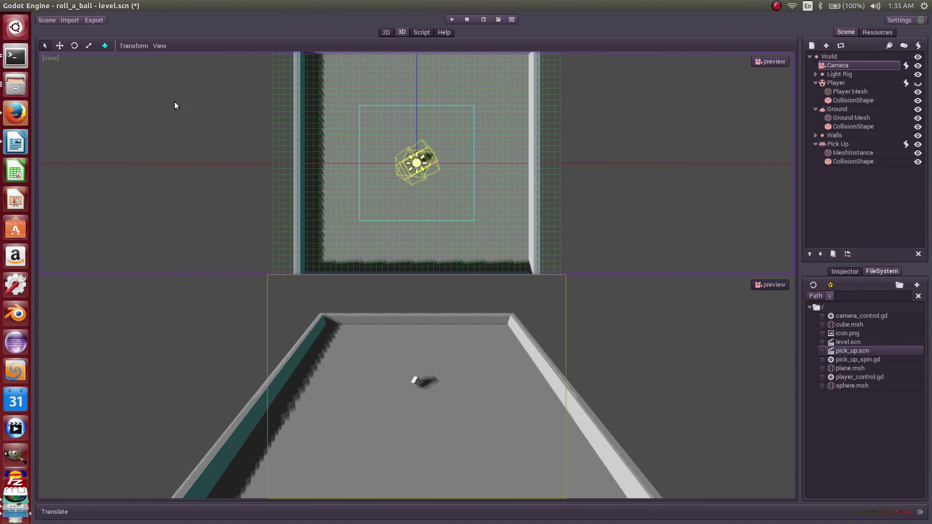
scroll(513, 141, "down", 3)
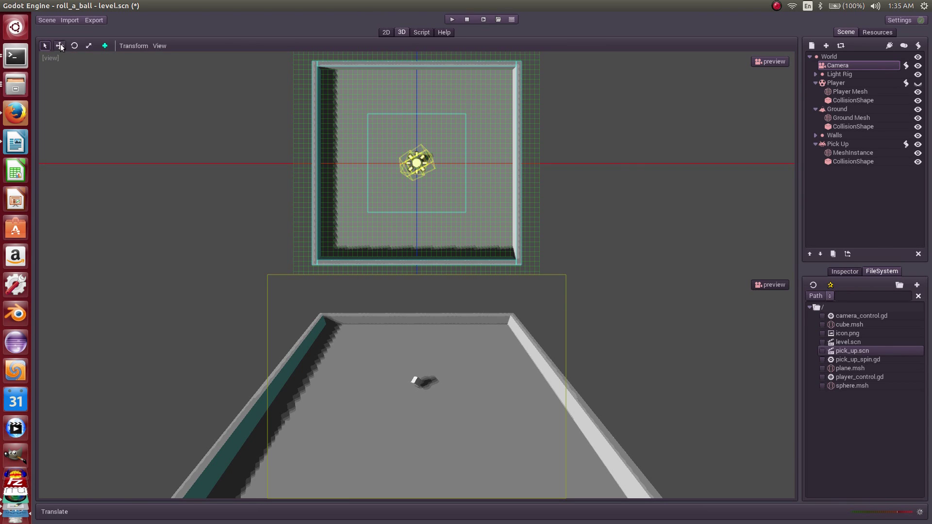
left_click(837, 144)
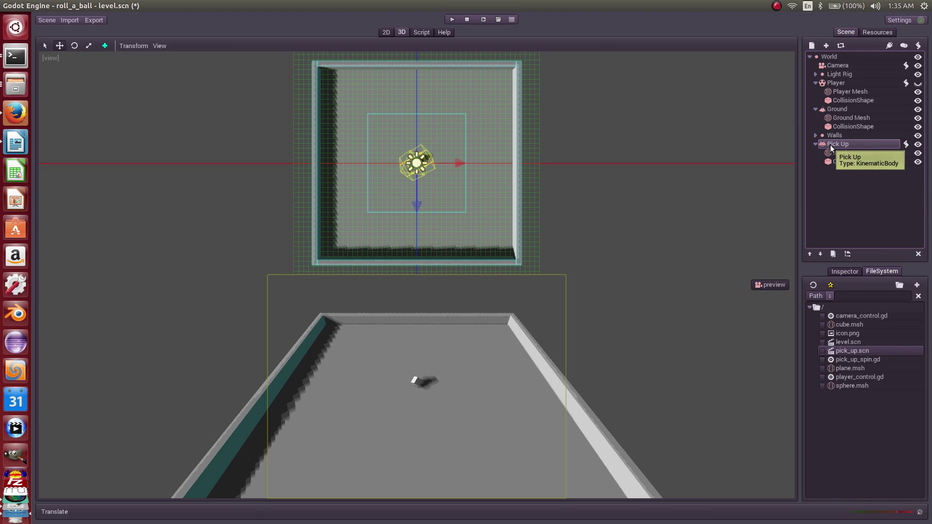
- Delete the lone Pick Up node and add a new Spatial node under World
key("Delete")
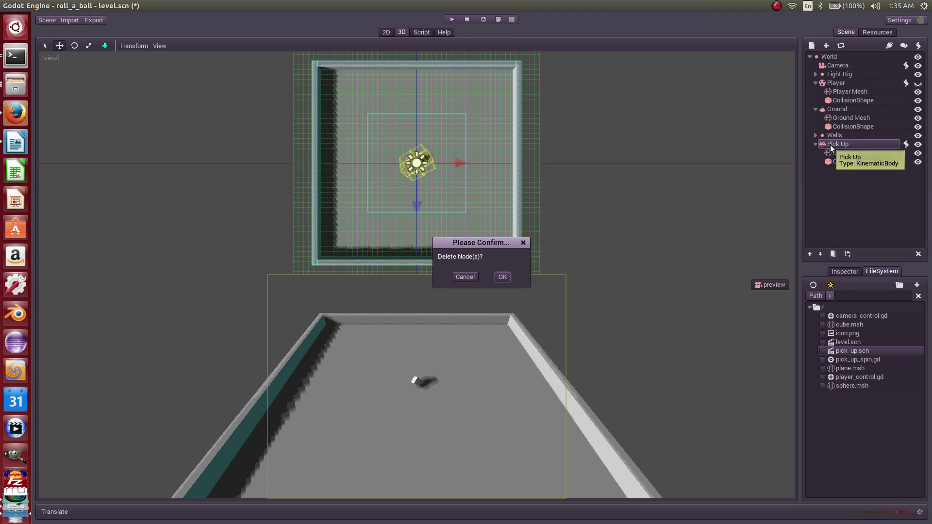
left_click(500, 277)
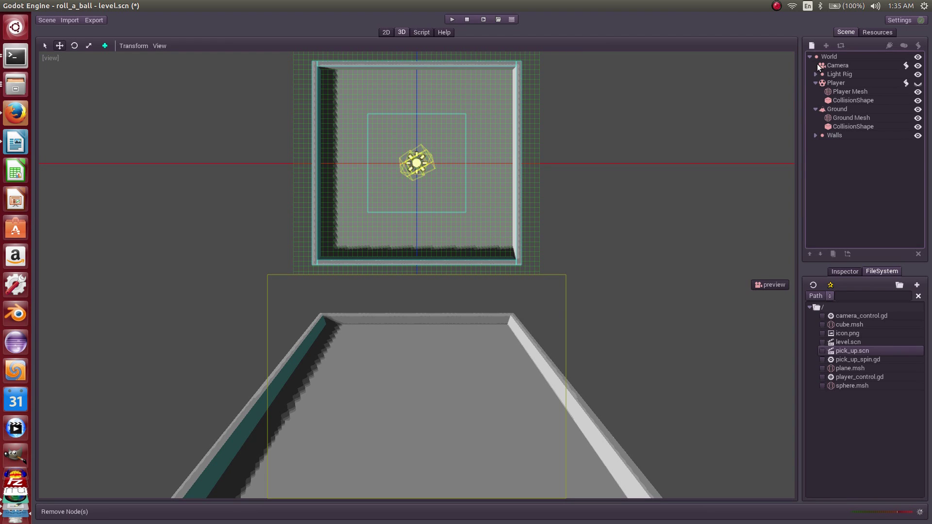
left_click(827, 56)
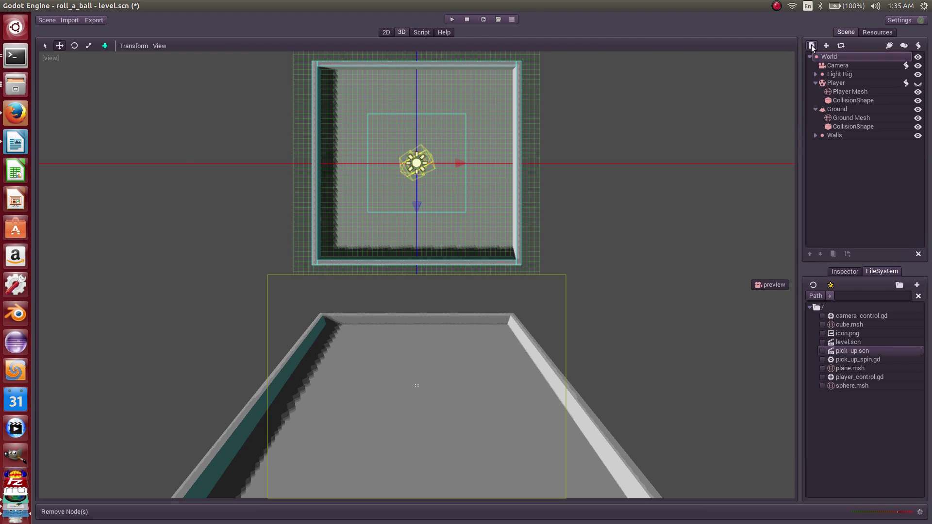
left_click(811, 45)
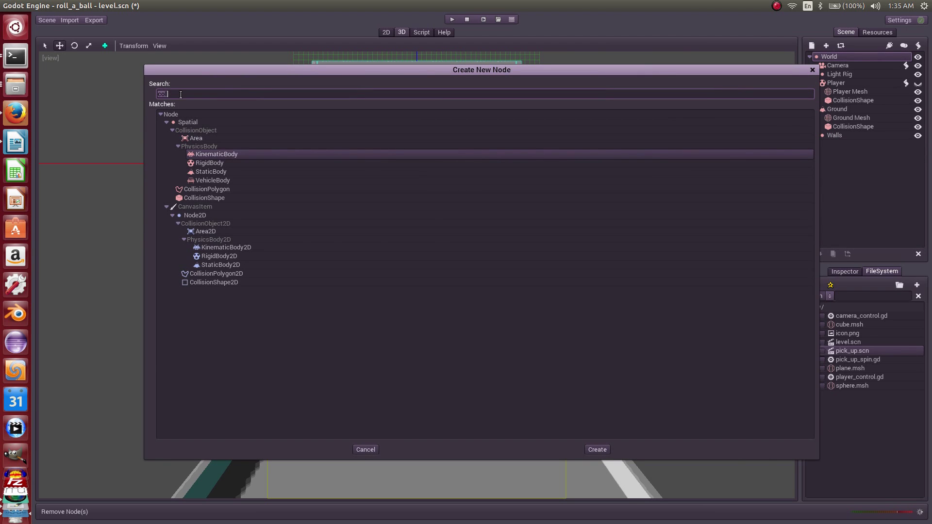
type("Pi")
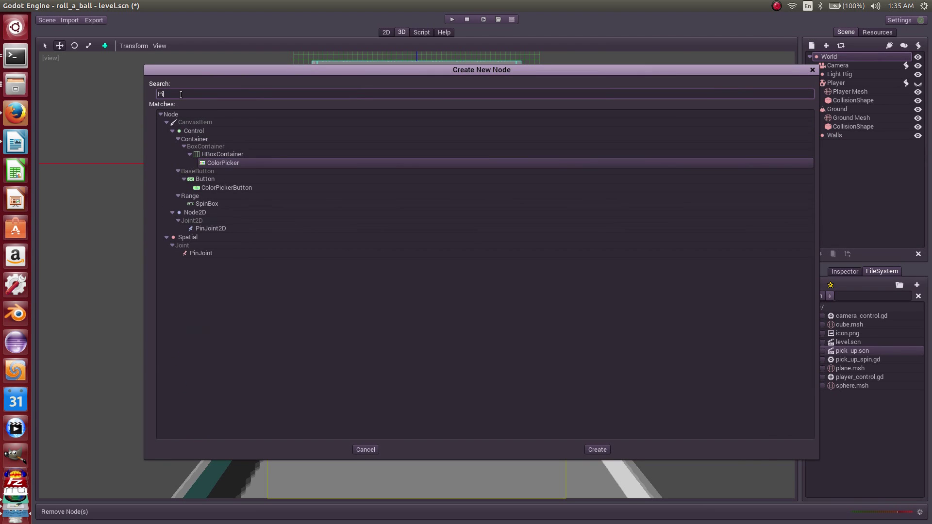
type("ck")
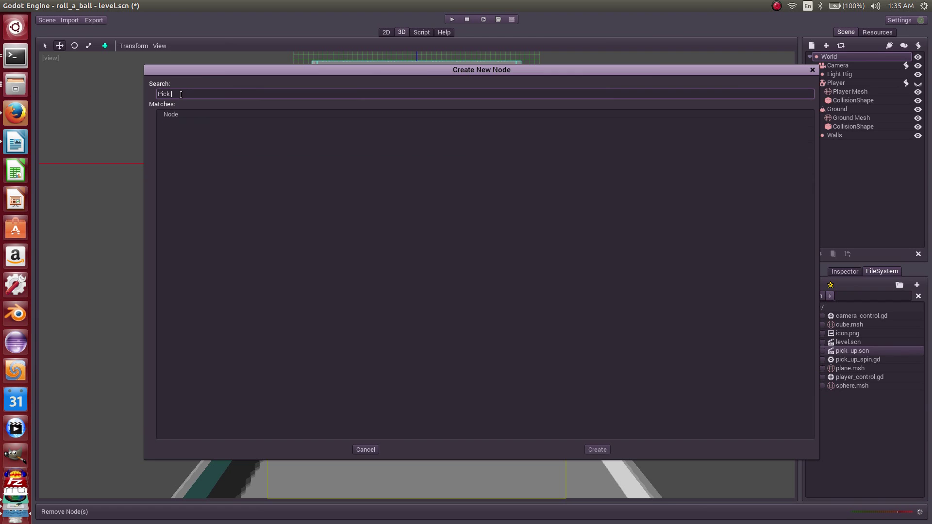
type(" Up")
key("BackSpace")
key("BackSpace")
key("BackSpace")
key("BackSpace")
key("BackSpace")
key("BackSpace")
key("BackSpace")
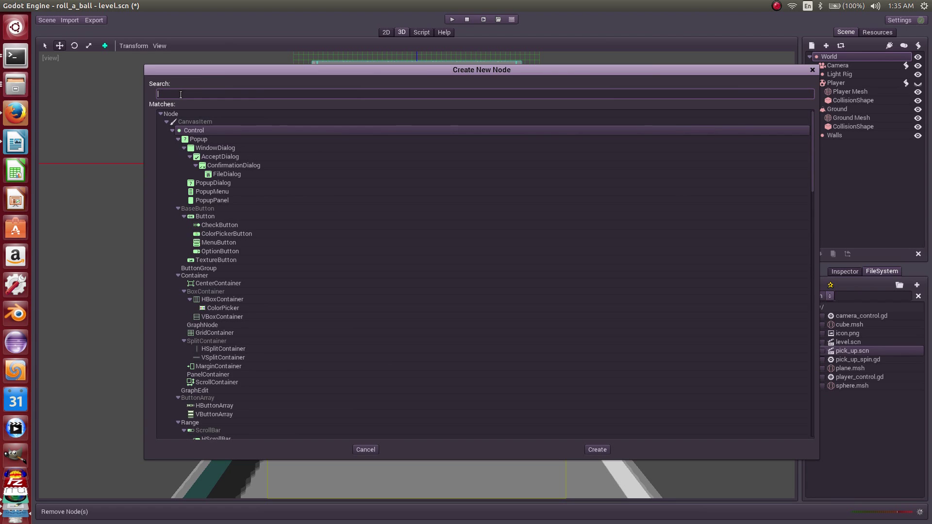
type("spa")
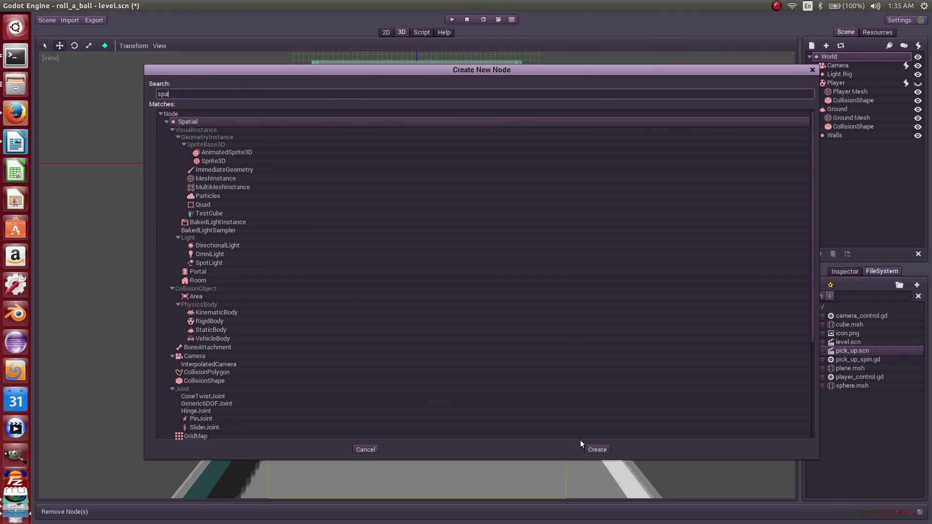
left_click(599, 449)
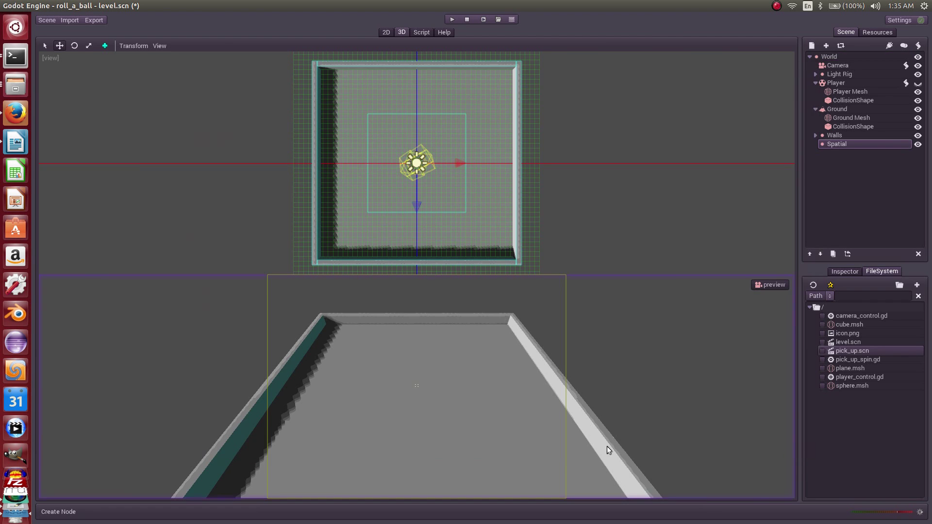
- Rename the new Spatial node to 'Pick Ups'
double_click(838, 144)
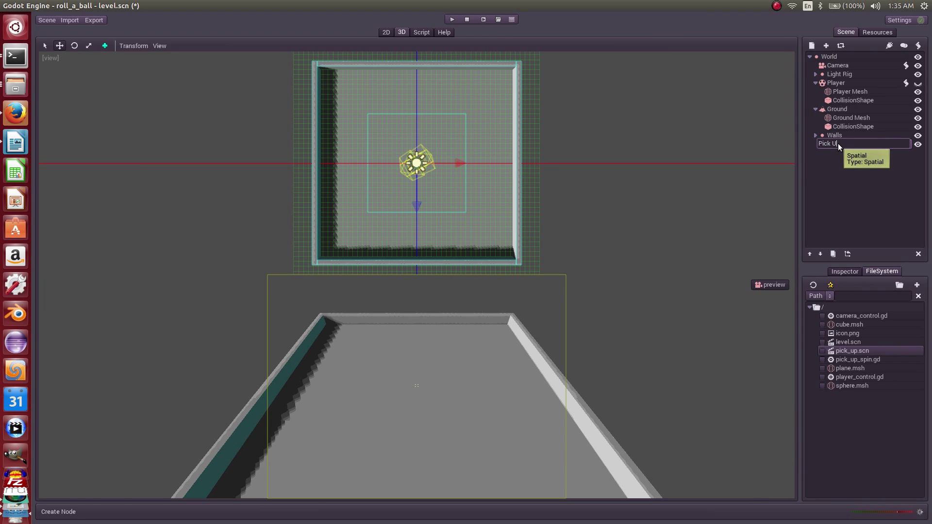
type("Pick Ups")
key("Return")
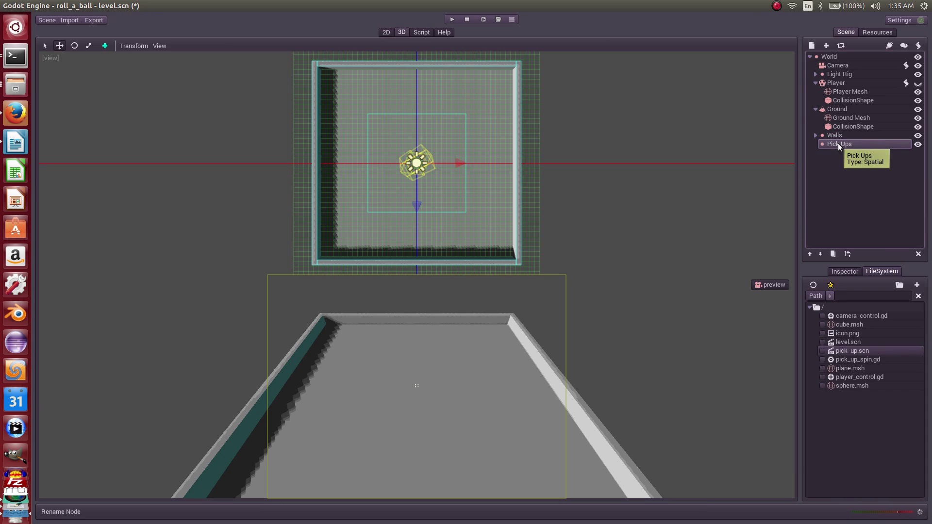
- Instance pick_up.scn under Pick Ups and drag it from the centre toward the far wall
left_click(826, 47)
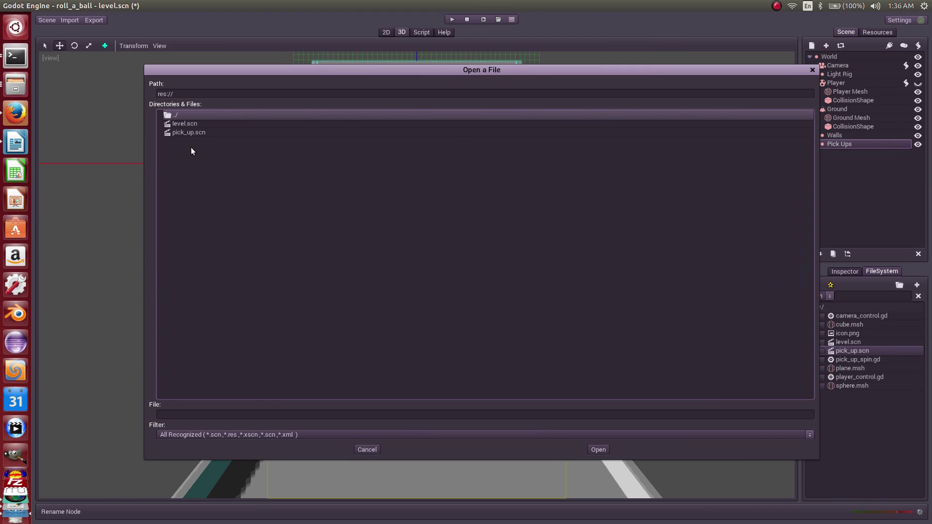
left_click(184, 133)
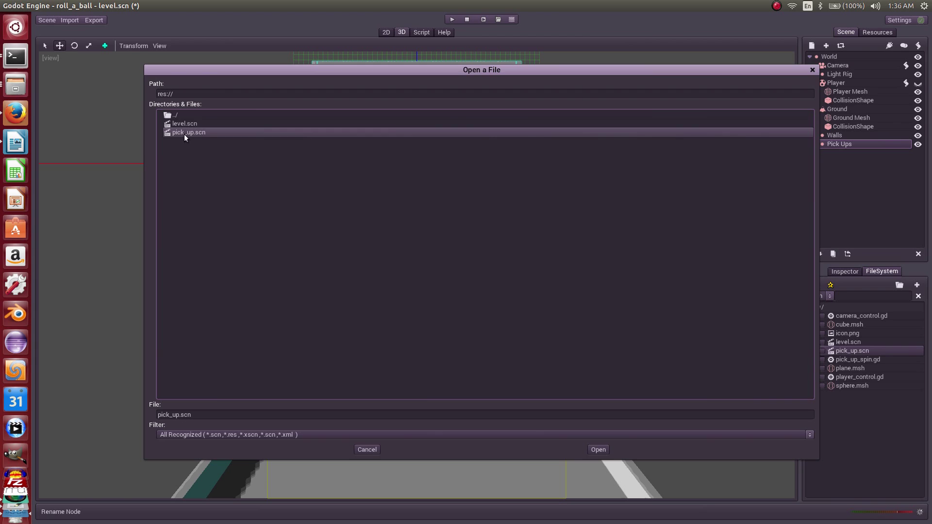
left_click(597, 449)
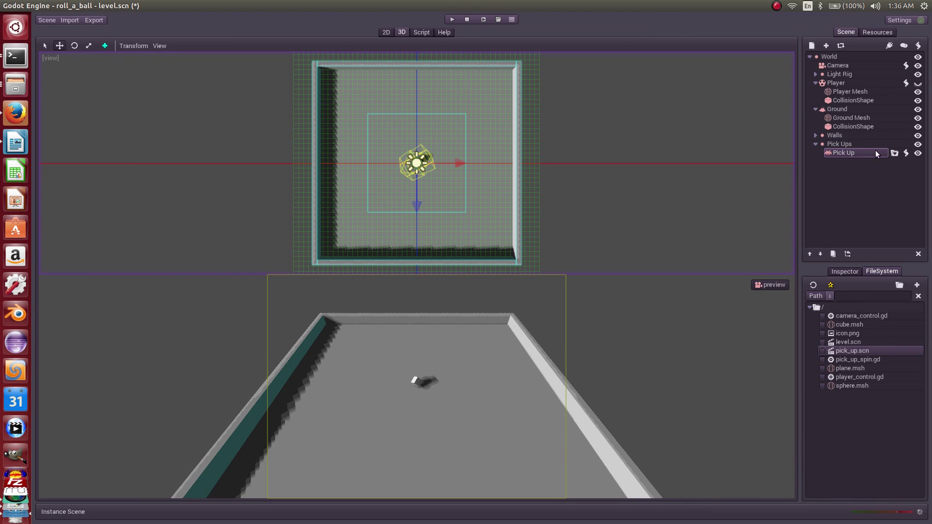
left_click(893, 153)
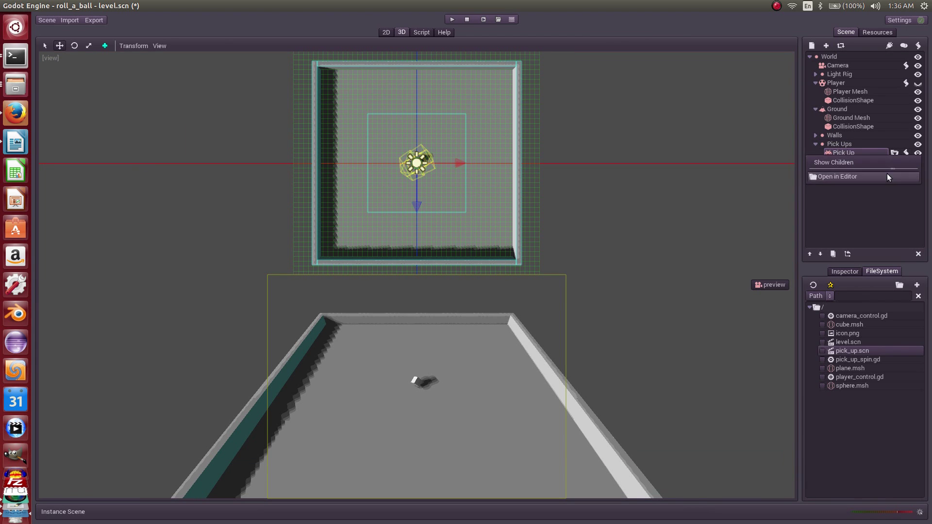
left_click(868, 162)
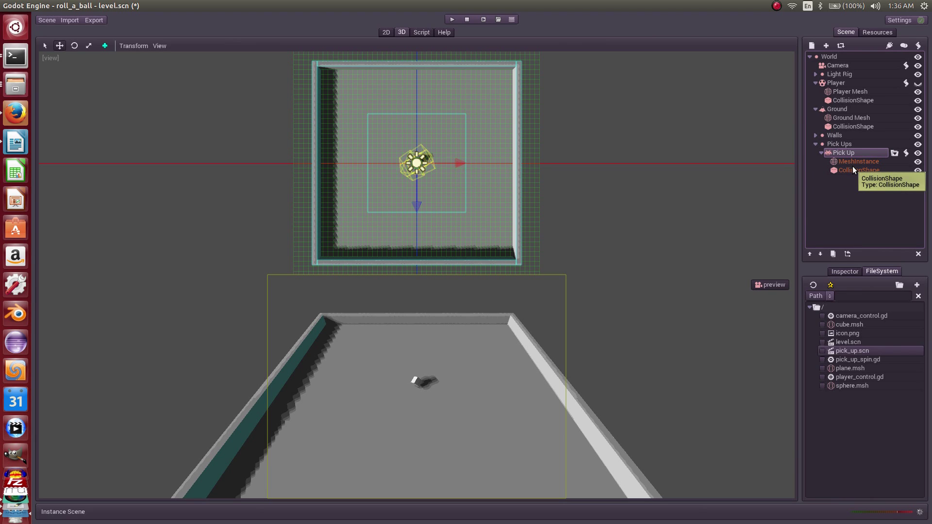
left_click(821, 152)
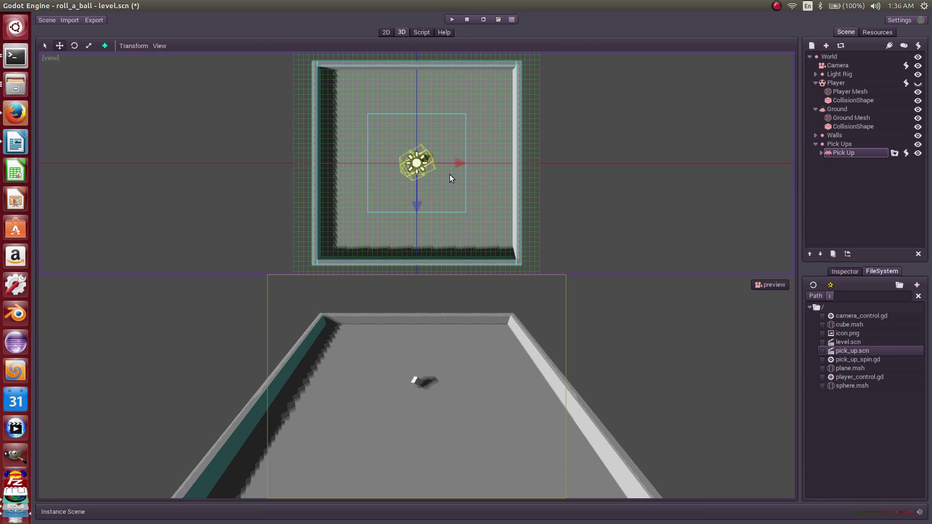
left_click_drag(444, 182, 438, 126)
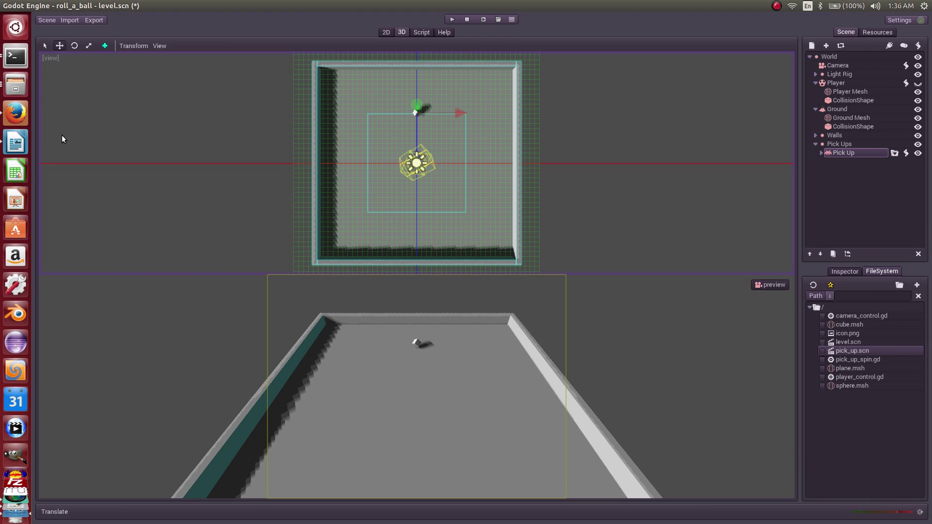
- Duplicate the pickup twice and position the copies down and left along the ring
left_click(833, 253)
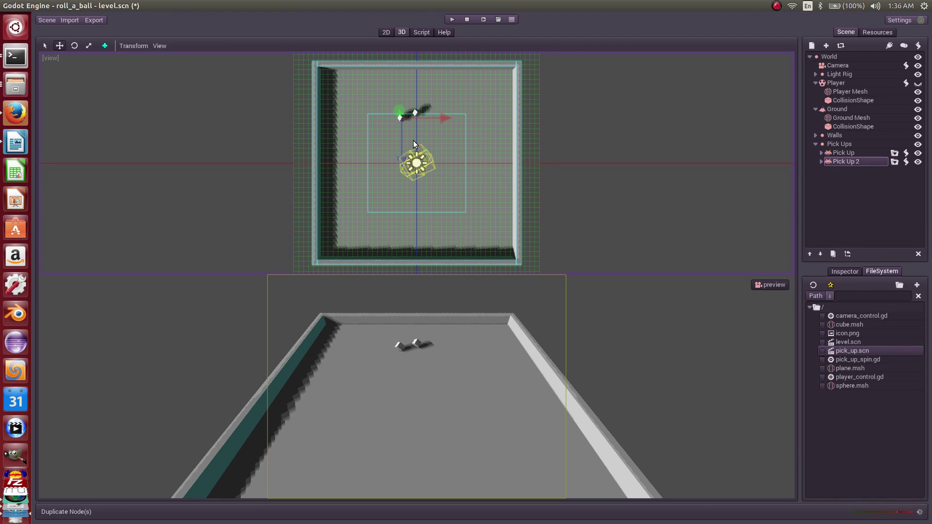
left_click_drag(417, 110, 397, 120)
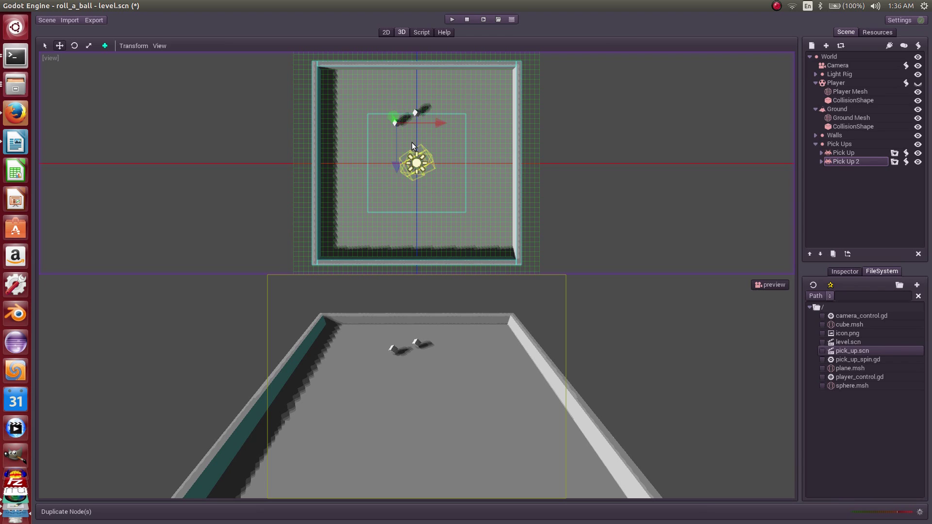
left_click(832, 254)
left_click_drag(407, 132, 479, 189)
- Duplicate further to create Pick Up 4 through Pick Up 10, moving Pick Up 9 upward to continue the ring
left_click(832, 254)
left_click(832, 254)
left_click(832, 255)
left_click(833, 254)
left_click(832, 255)
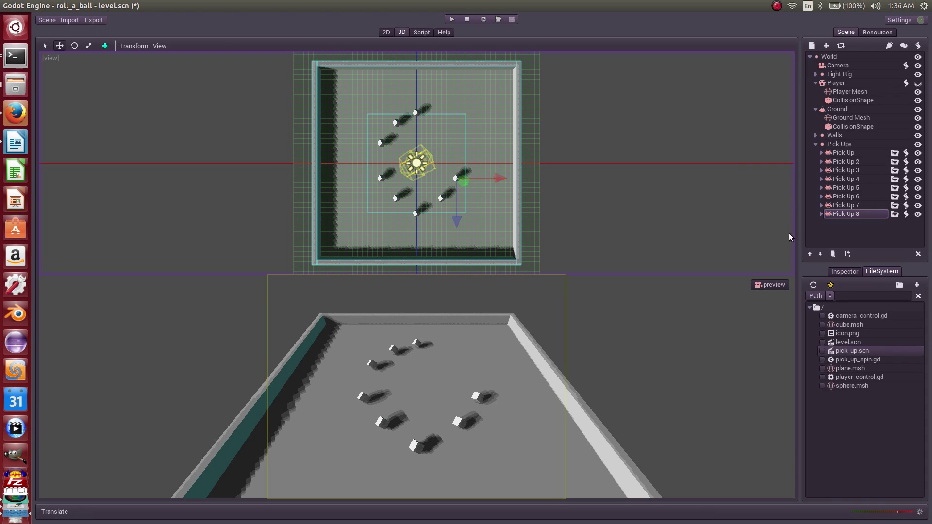
left_click(833, 254)
left_click_drag(487, 182, 459, 157)
left_click(833, 254)
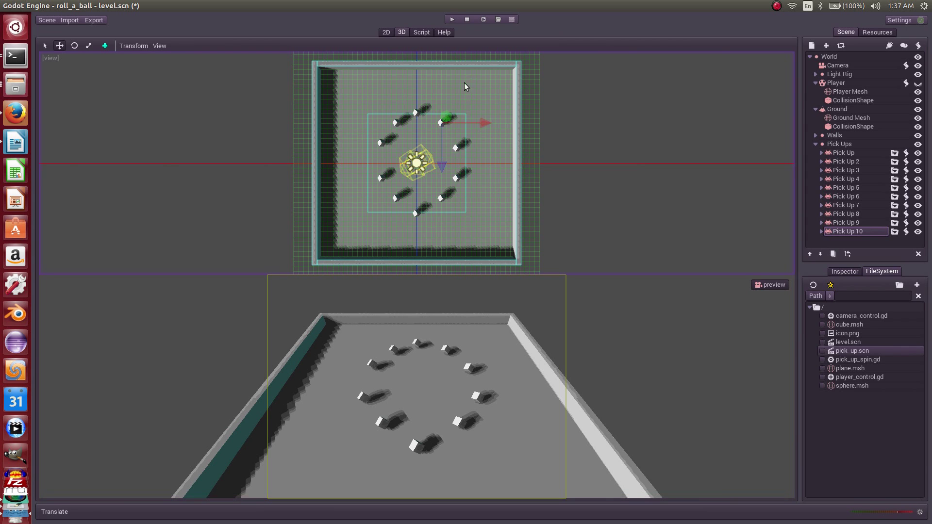
- Run the game to show the ring of ten pickups in the arena
left_click(453, 19)
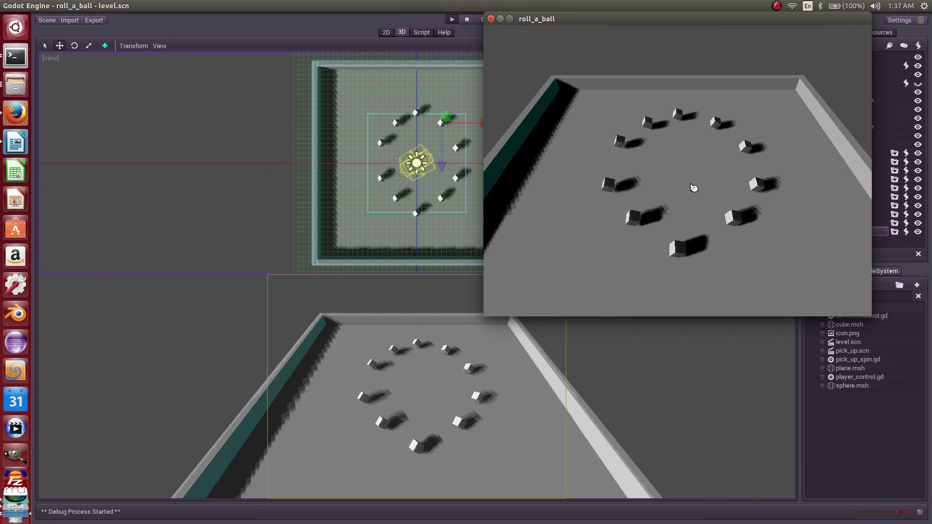